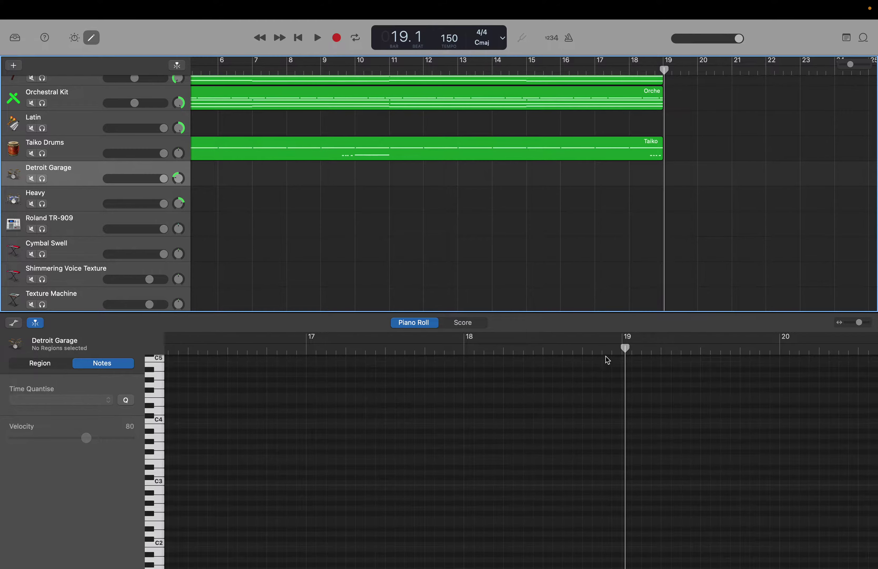
# Audition drum keys and create an A2 note at the start of bar 19 on the Detroit Garage track
pyautogui.moveTo(625, 348); pyautogui.dragTo(623, 348)
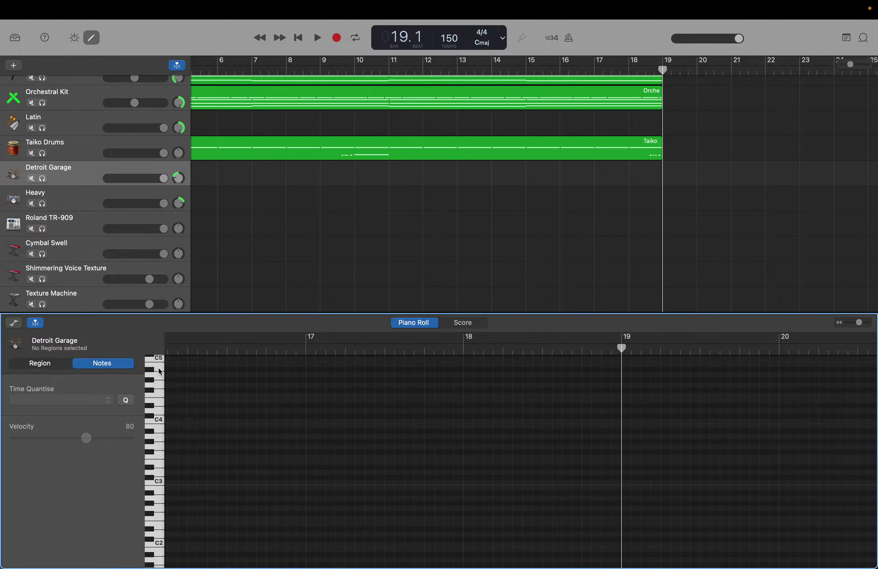
pyautogui.click(160, 372)
pyautogui.click(160, 383)
pyautogui.click(162, 426)
pyautogui.scroll(-3, 162, 426)
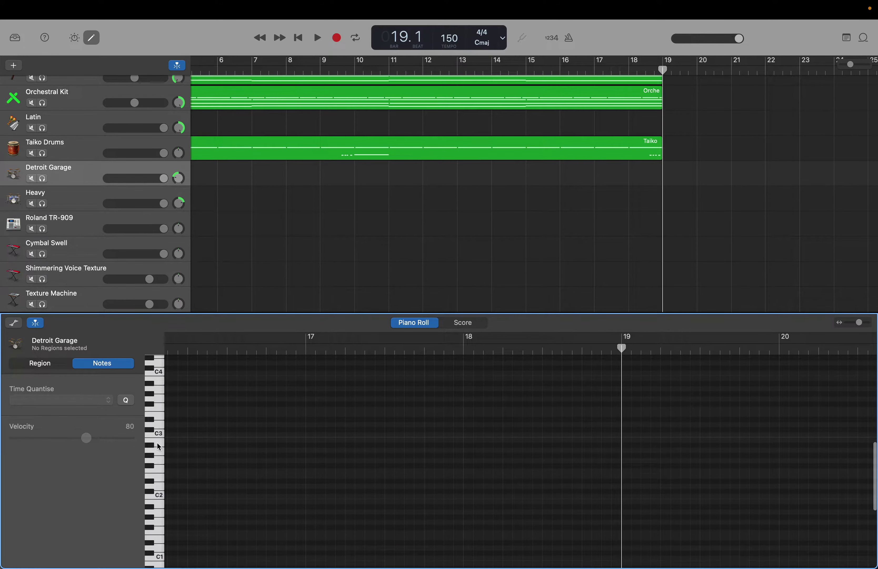
pyautogui.click(159, 449)
pyautogui.click(160, 454)
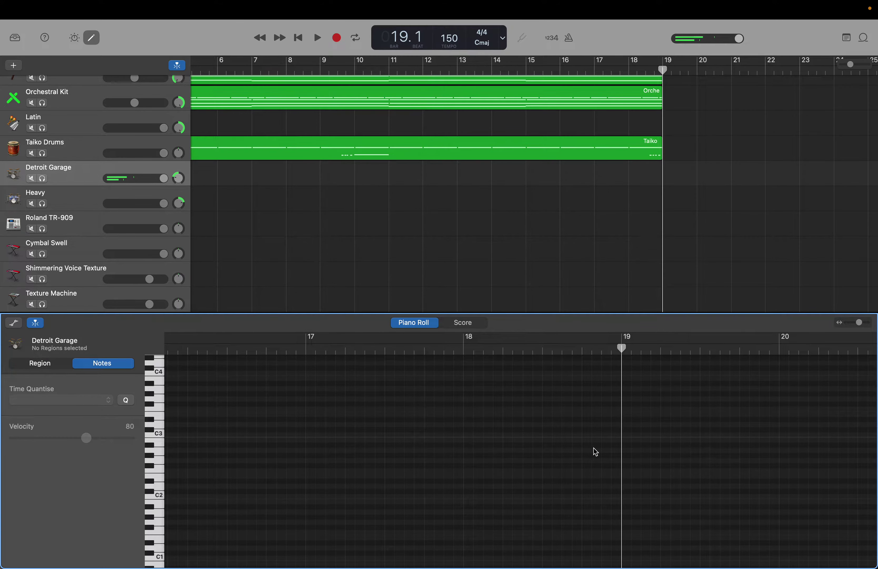
pyautogui.rightClick(629, 453)
pyautogui.click(650, 455)
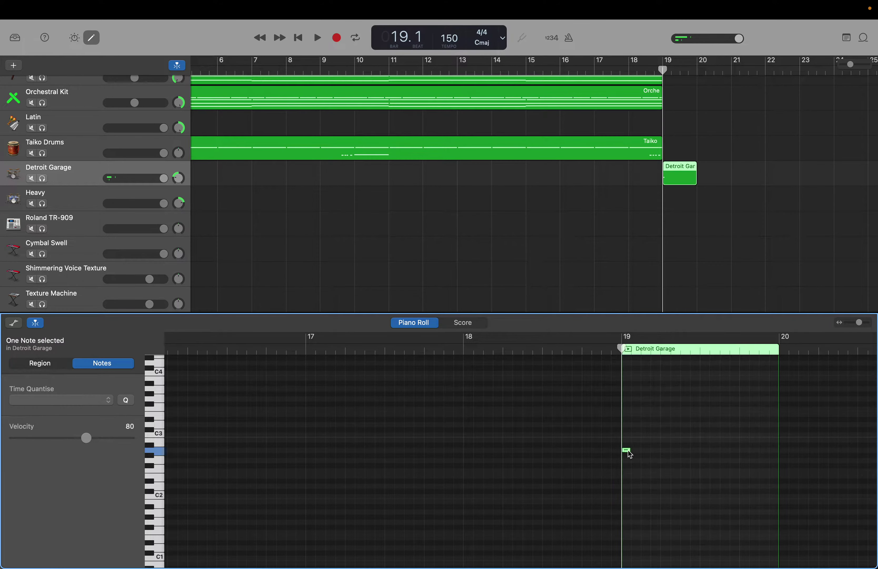
# Add three consecutive sixteenth notes on B2 in bar 19, starting halfway through beat 1
pyautogui.scroll(-3, 537, 491)
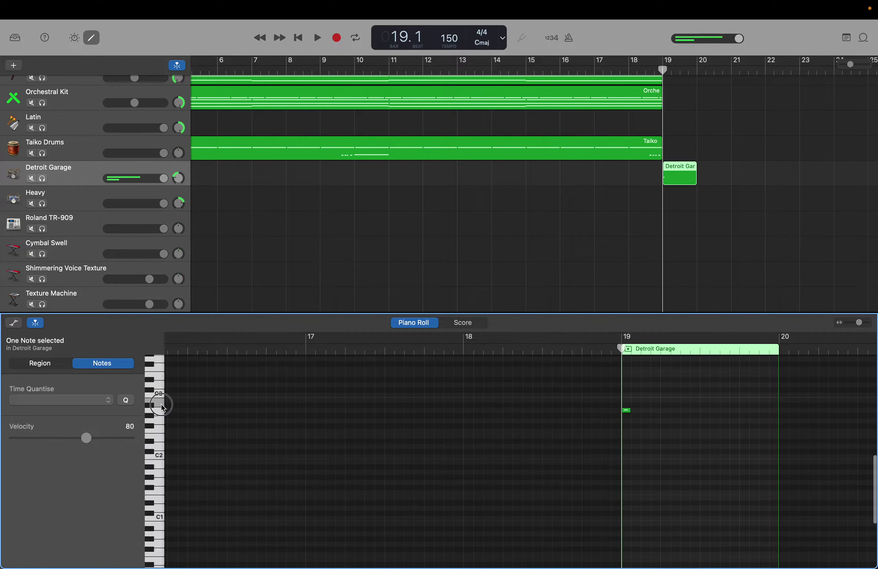
pyautogui.click(185, 406)
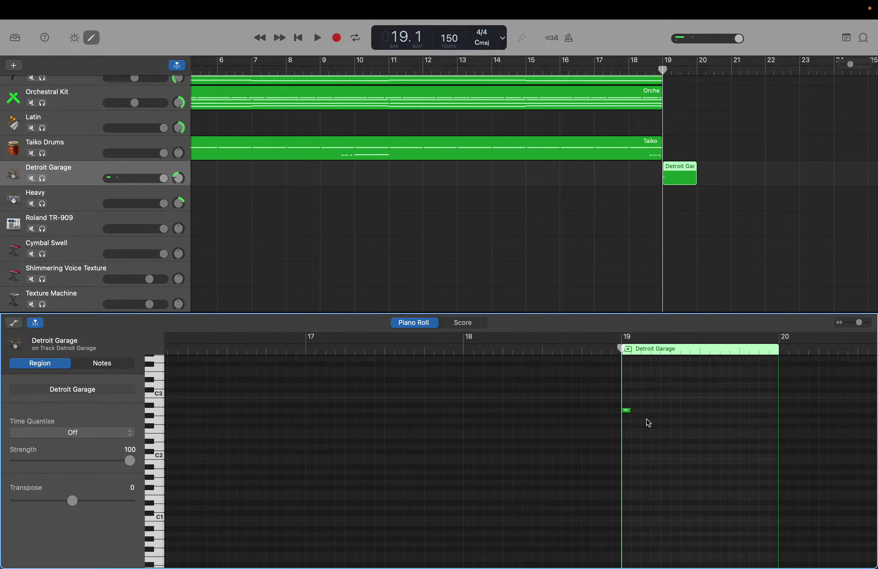
pyautogui.click(160, 406)
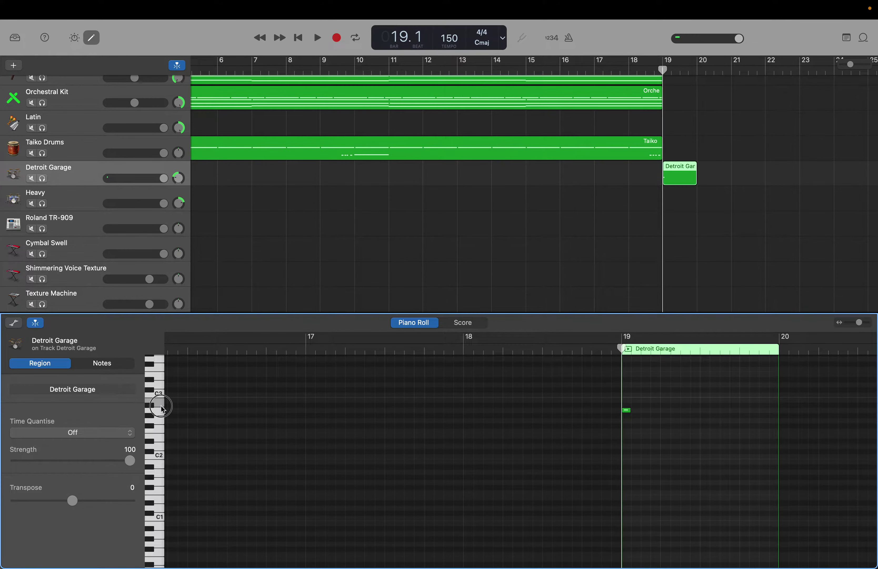
pyautogui.rightClick(646, 405)
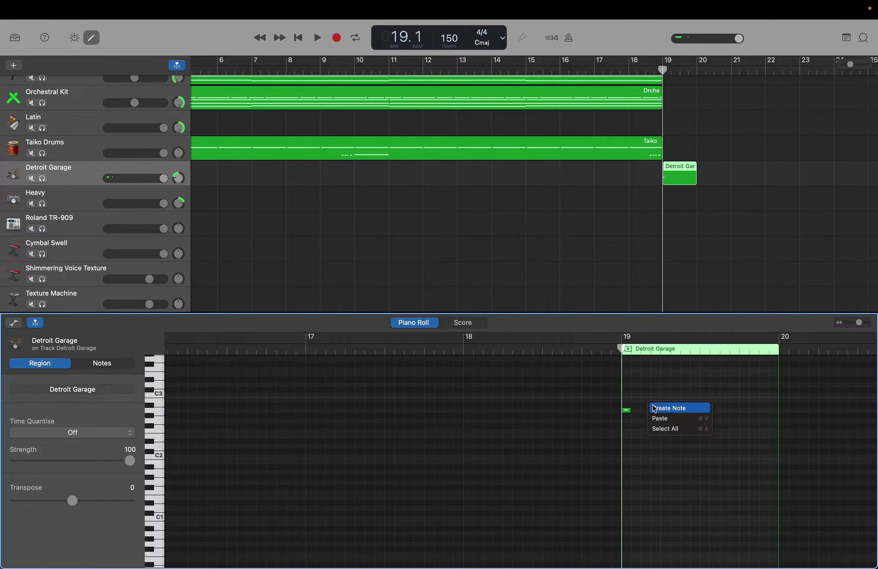
pyautogui.click(655, 406)
pyautogui.moveTo(647, 405); pyautogui.dragTo(653, 402)
pyautogui.rightClick(653, 405)
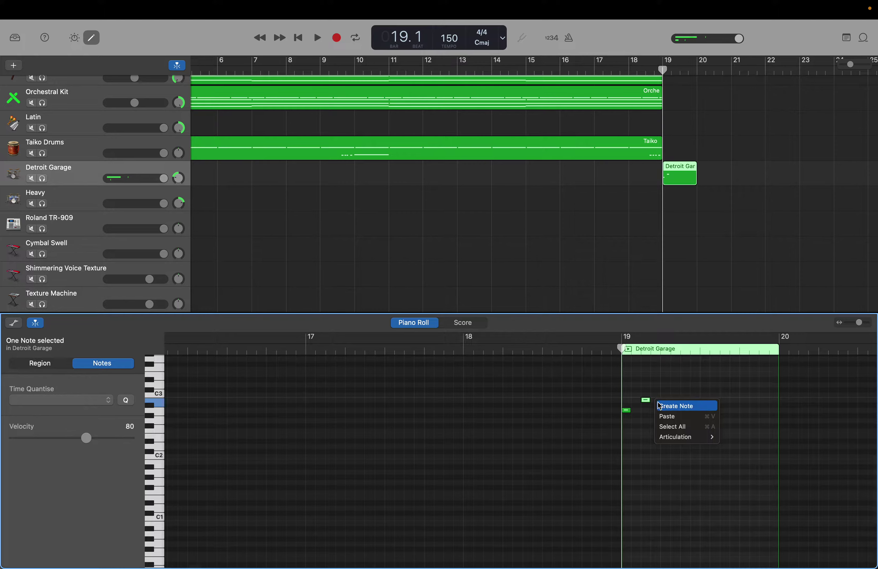
pyautogui.click(661, 406)
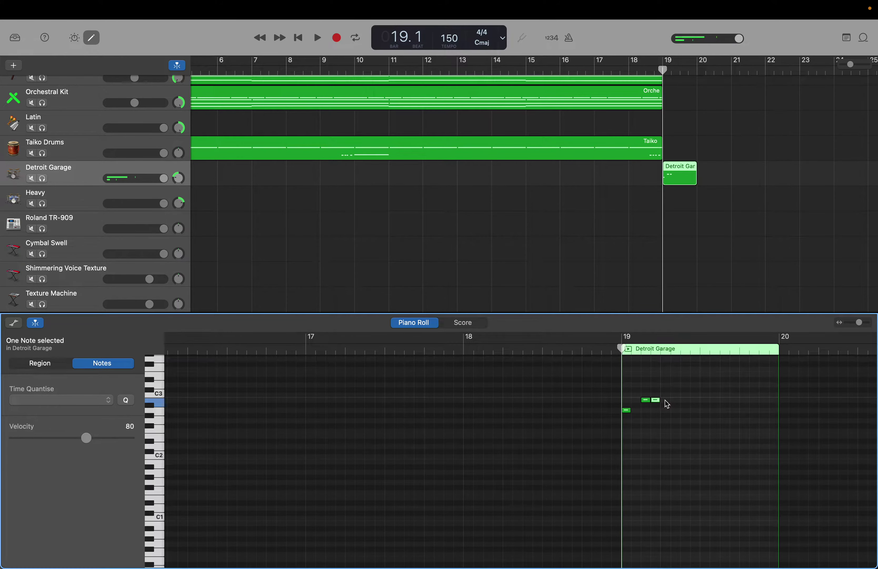
pyautogui.rightClick(668, 404)
pyautogui.click(673, 406)
# Add a second group of three sixteenth notes on B2 in bar 19, starting halfway through beat 2
pyautogui.rightClick(686, 404)
pyautogui.click(692, 406)
pyautogui.rightClick(694, 401)
pyautogui.click(699, 403)
pyautogui.rightClick(702, 400)
pyautogui.click(716, 406)
# Add a third group of three sixteenth notes on B2 in bar 19, starting halfway through beat 3
pyautogui.rightClick(725, 401)
pyautogui.click(731, 406)
pyautogui.rightClick(736, 404)
pyautogui.click(741, 404)
pyautogui.click(743, 402)
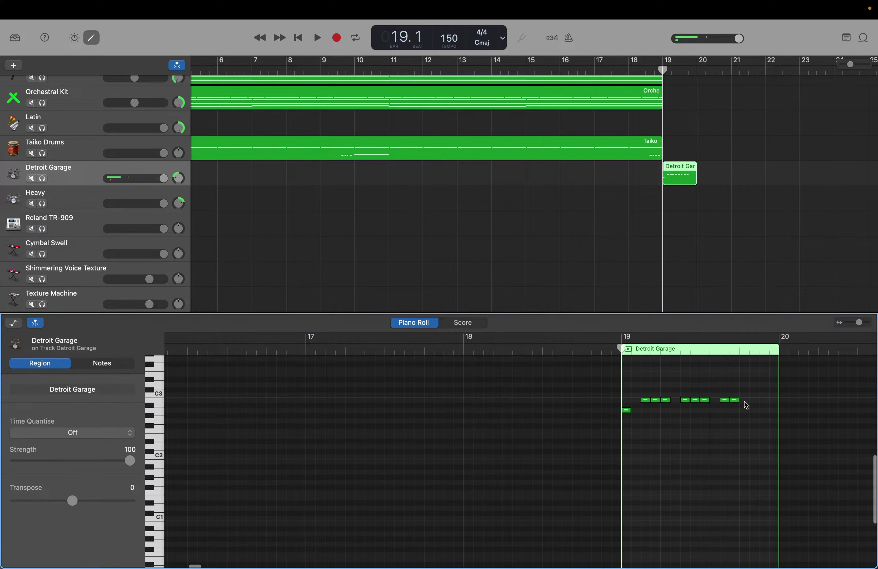
pyautogui.rightClick(746, 402)
pyautogui.click(751, 405)
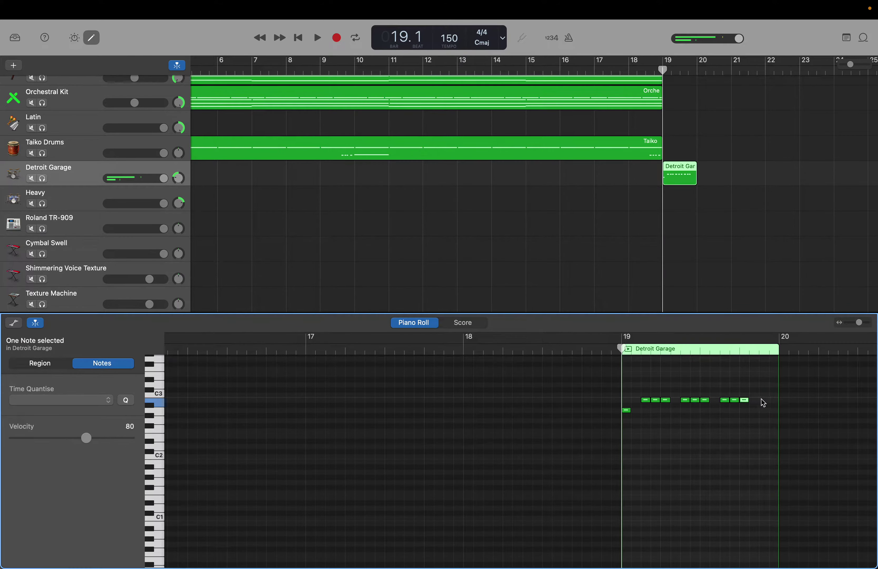
# Add two B2 notes on the last two sixteenths of bar 19
pyautogui.rightClick(766, 403)
pyautogui.click(771, 403)
pyautogui.click(775, 403)
pyautogui.rightClick(775, 404)
pyautogui.click(787, 406)
# Extend the end of the Detroit Garage region past bar 26
pyautogui.moveTo(780, 446); pyautogui.dragTo(877, 425)
pyautogui.hscroll(-10, 523, 454)
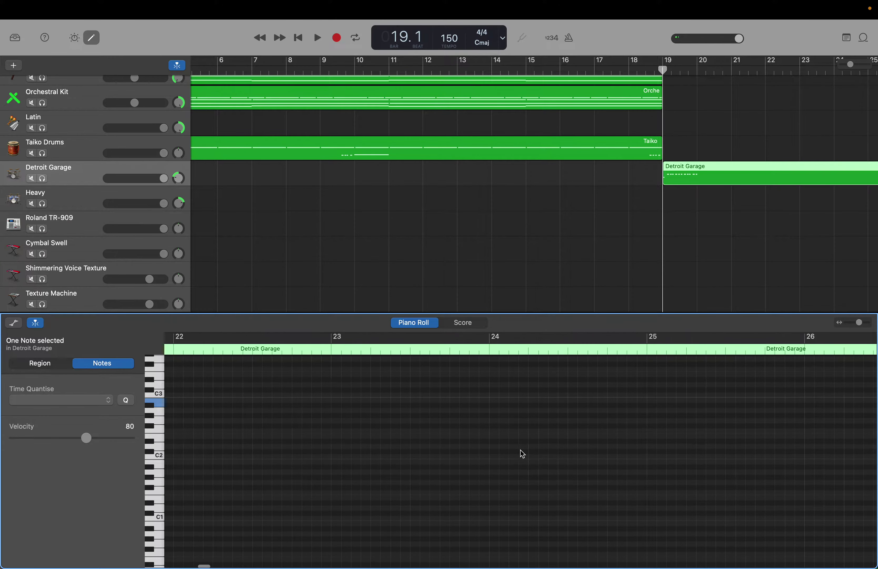
pyautogui.hscroll(-3, 523, 453)
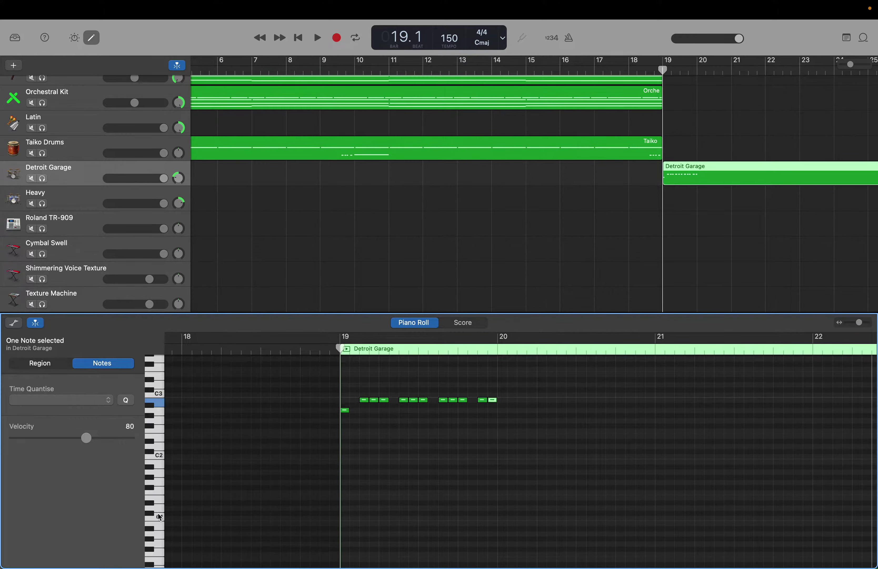
# Audition the low drum keys and create a C1 note at the start of bar 19
pyautogui.click(161, 527)
pyautogui.click(159, 532)
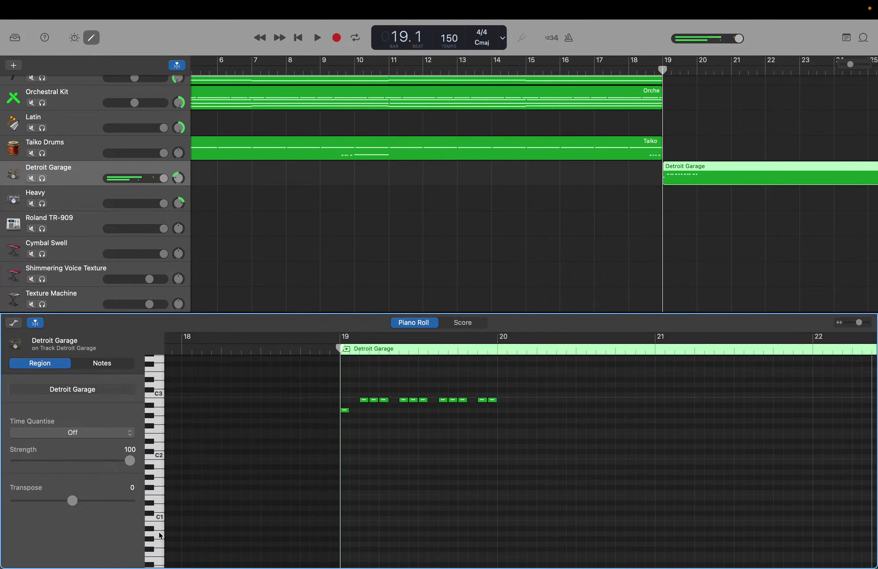
pyautogui.click(159, 526)
pyautogui.click(160, 516)
pyautogui.click(160, 528)
pyautogui.rightClick(344, 517)
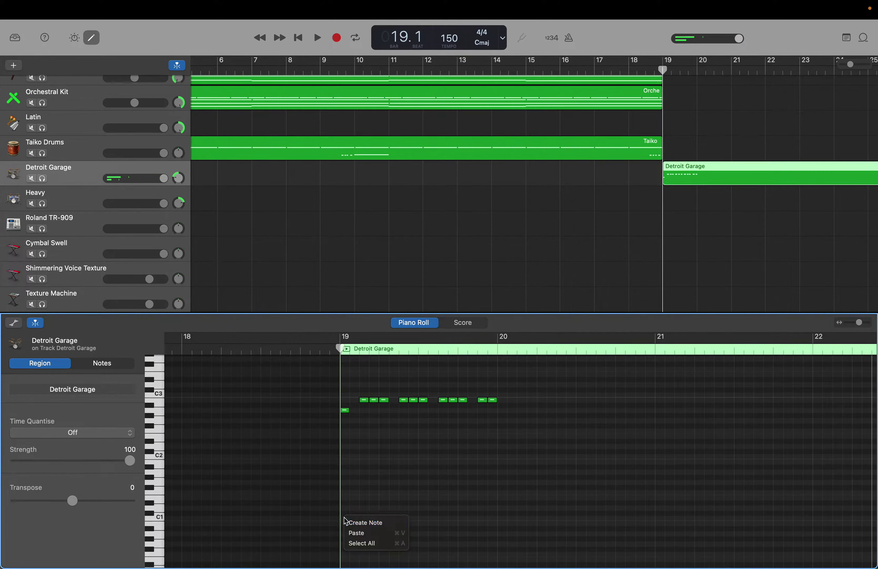
pyautogui.click(346, 519)
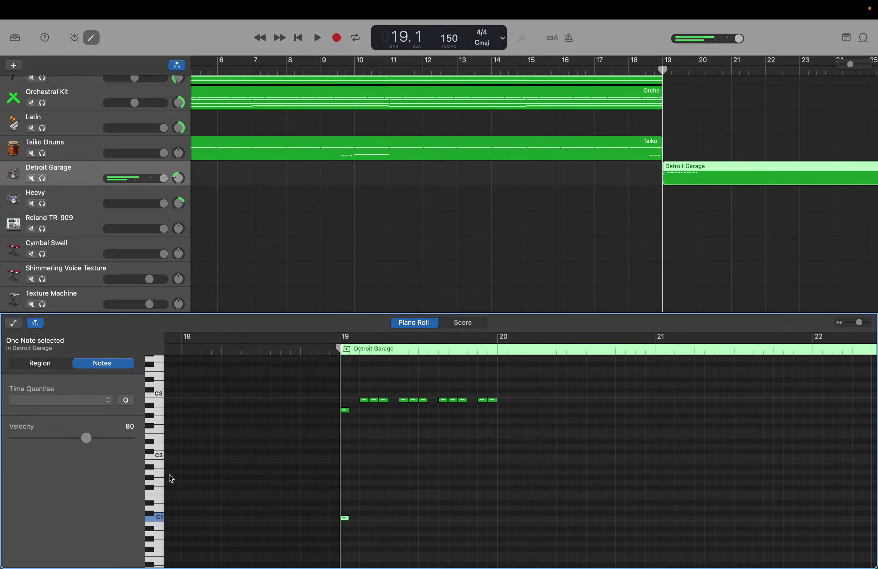
# Audition the drum sounds around C1 and create a D#1 note on beat 2 of bar 19
pyautogui.click(152, 527)
pyautogui.click(152, 536)
pyautogui.click(151, 547)
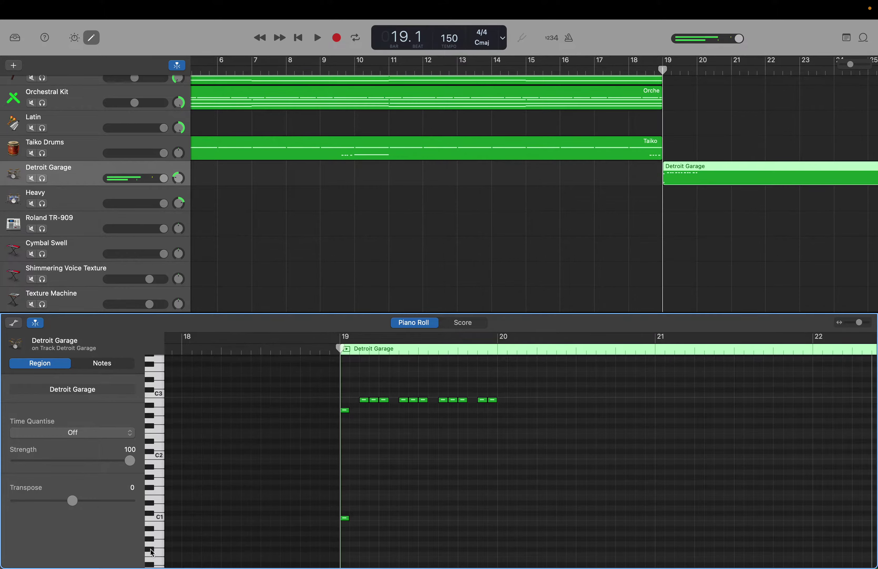
pyautogui.click(150, 550)
pyautogui.click(154, 546)
pyautogui.click(157, 538)
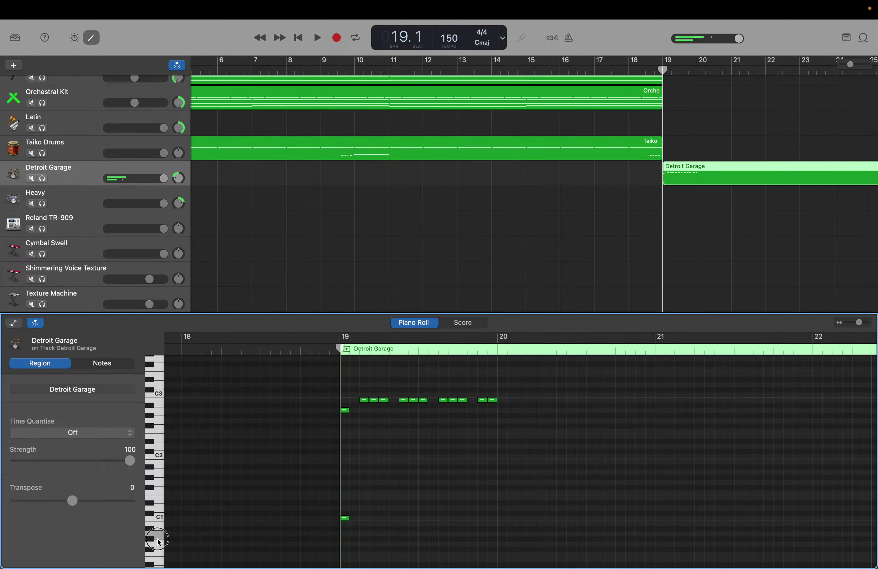
pyautogui.click(152, 516)
pyautogui.click(152, 516)
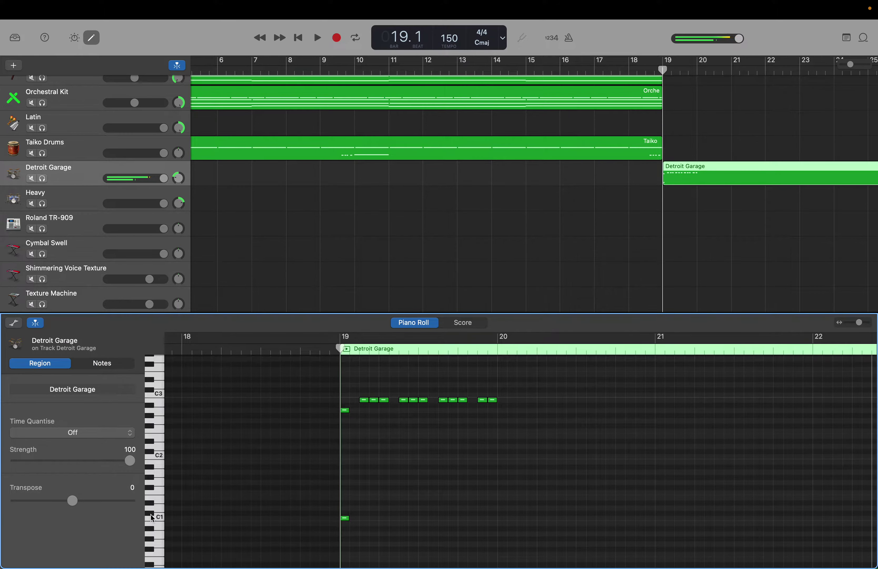
pyautogui.click(152, 517)
pyautogui.rightClick(380, 505)
pyautogui.click(395, 508)
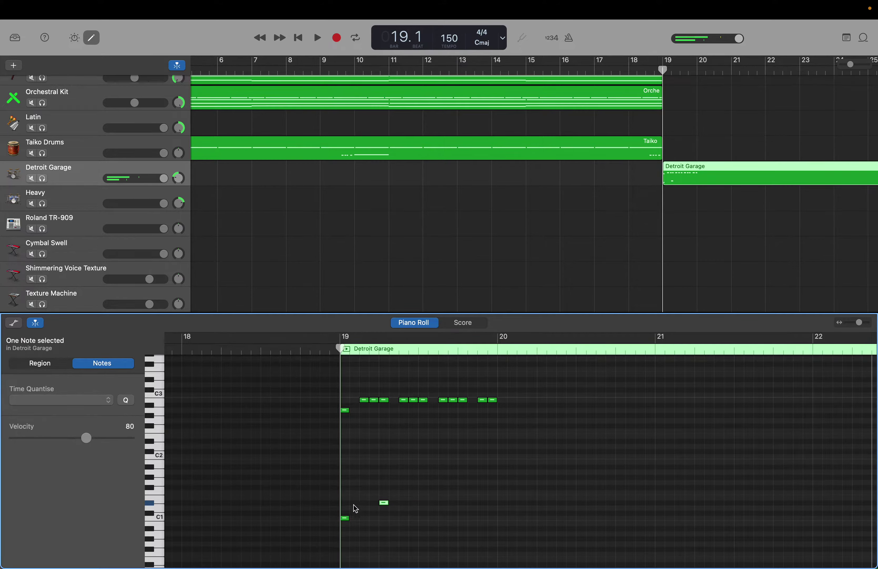
# Move the D#1 note on beat 2 of bar 19 down to C#1
pyautogui.rightClick(384, 503)
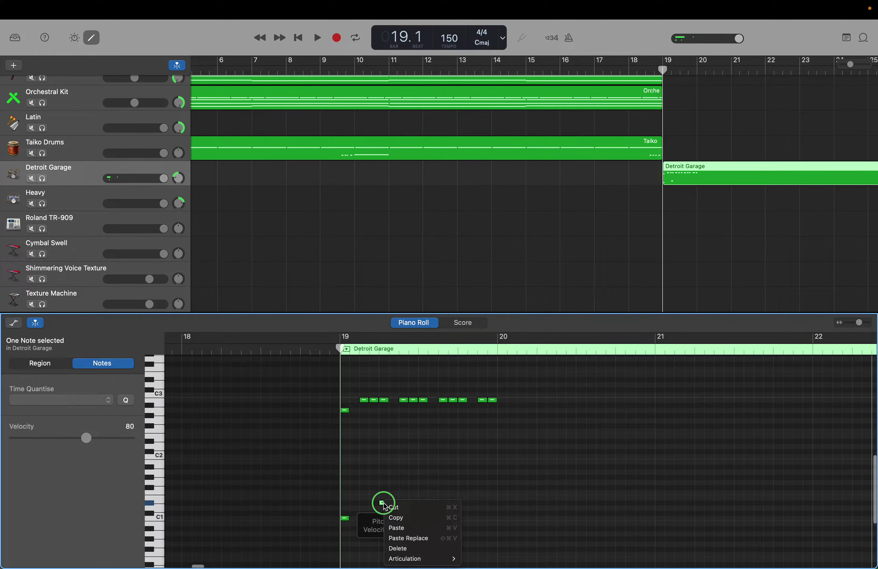
pyautogui.click(378, 498)
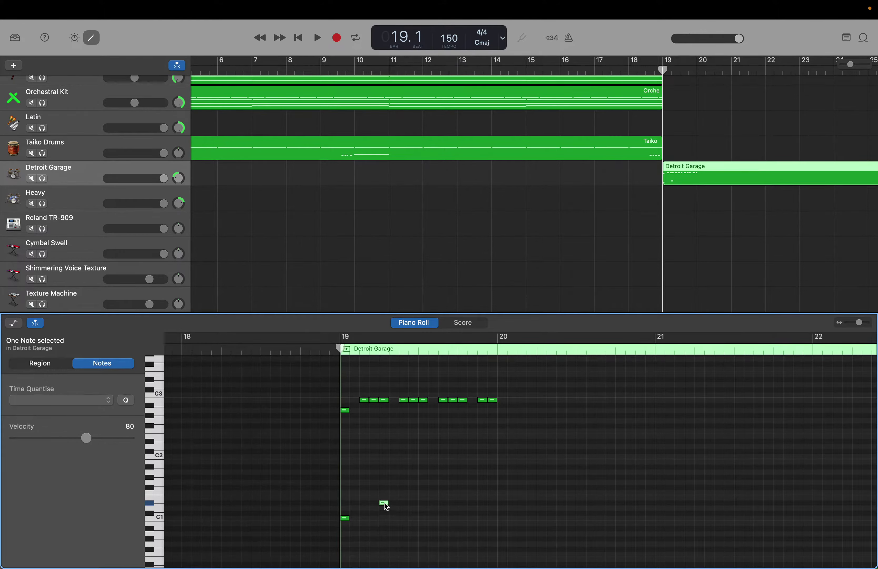
pyautogui.moveTo(383, 504); pyautogui.dragTo(386, 518)
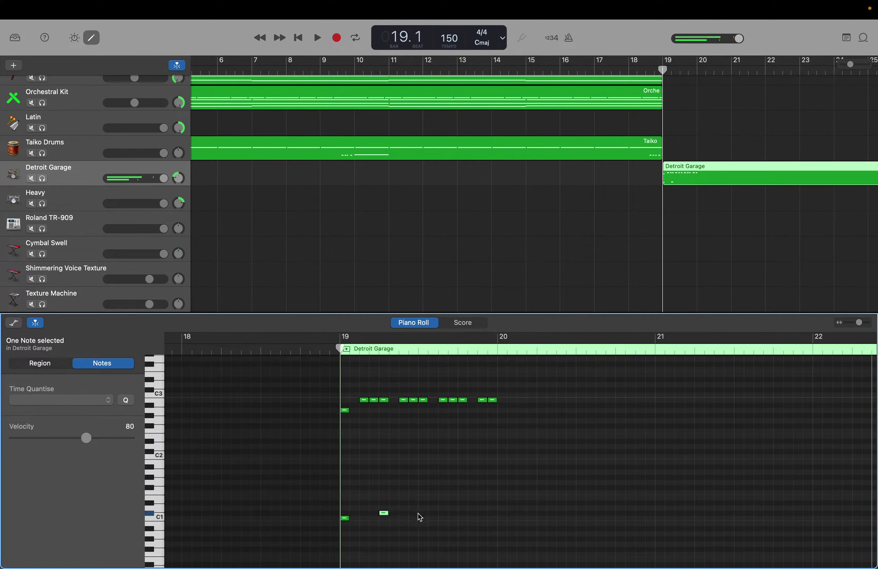
# Add C#1 notes halfway through beat 3 of bar 19, and on beat 2 and halfway through beat 3 of bar 20
pyautogui.rightClick(442, 514)
pyautogui.click(475, 516)
pyautogui.rightClick(544, 519)
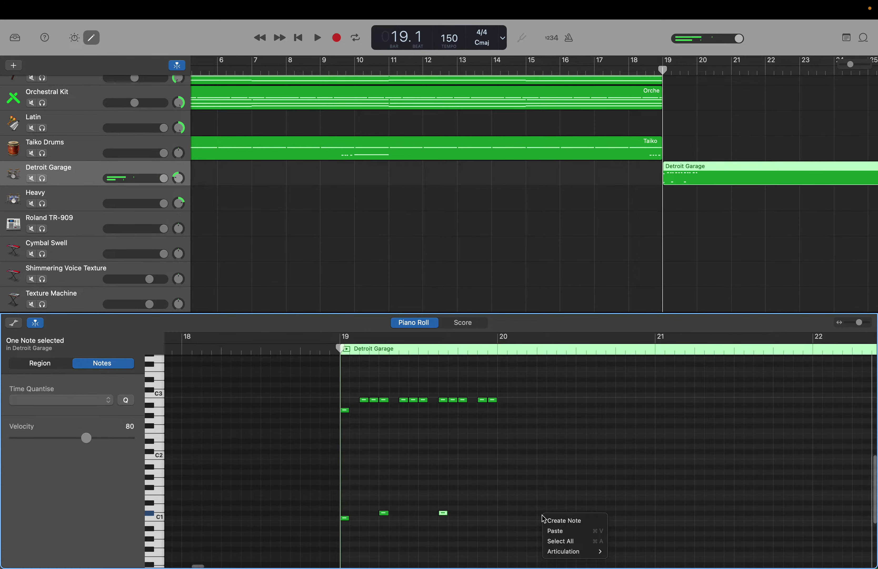
pyautogui.click(577, 520)
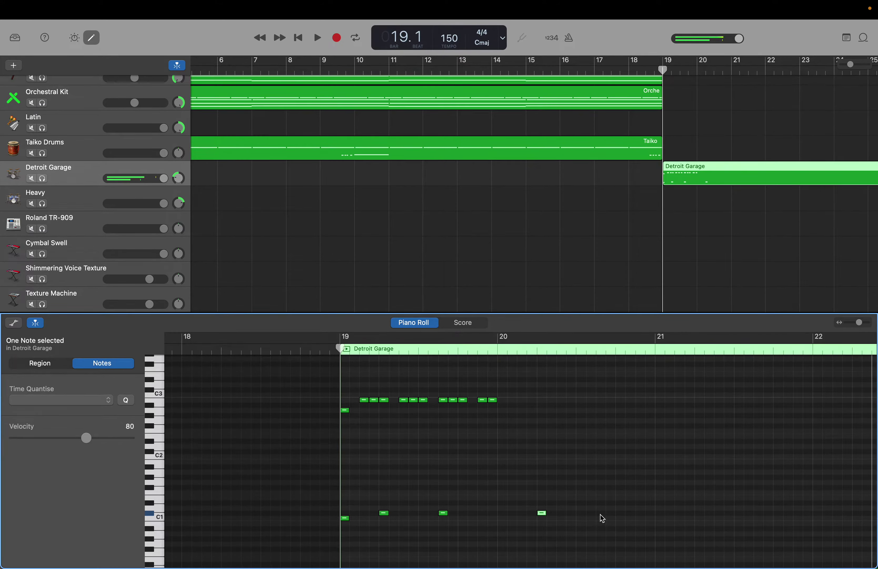
pyautogui.rightClick(599, 514)
pyautogui.click(632, 518)
# Add C#1 notes on beat 2 and halfway through beat 3 of bar 21
pyautogui.rightClick(679, 511)
pyautogui.click(683, 514)
pyautogui.hscroll(5, 683, 515)
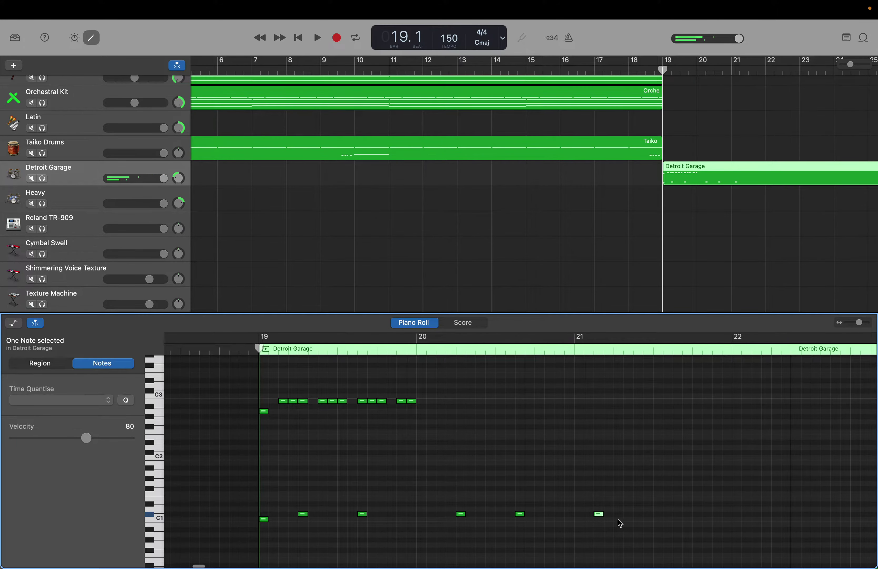
pyautogui.moveTo(599, 514); pyautogui.dragTo(620, 514)
pyautogui.rightClick(681, 519)
pyautogui.click(684, 520)
# Add three C#1 notes in bar 22, on beat 1, halfway through beat 2 and on beat 4
pyautogui.rightClick(739, 519)
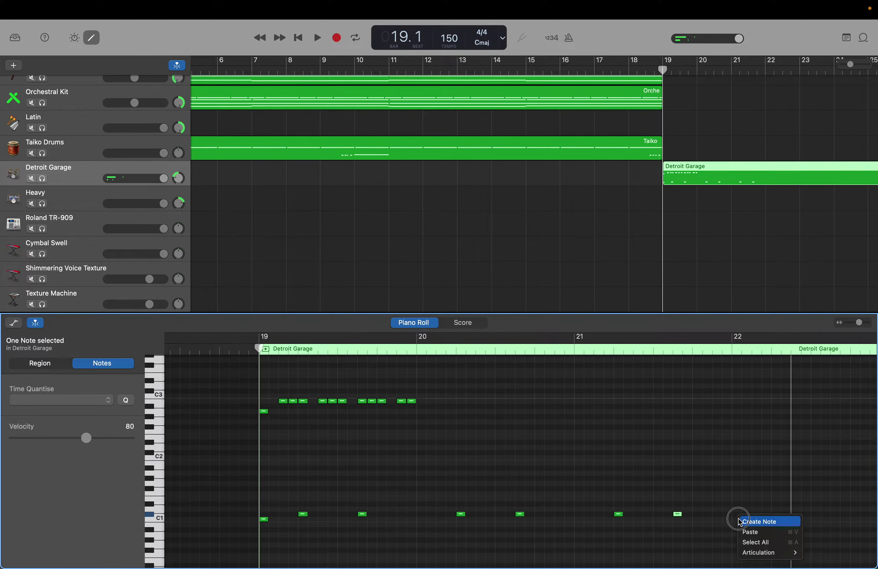
pyautogui.click(744, 522)
pyautogui.hscroll(5, 791, 509)
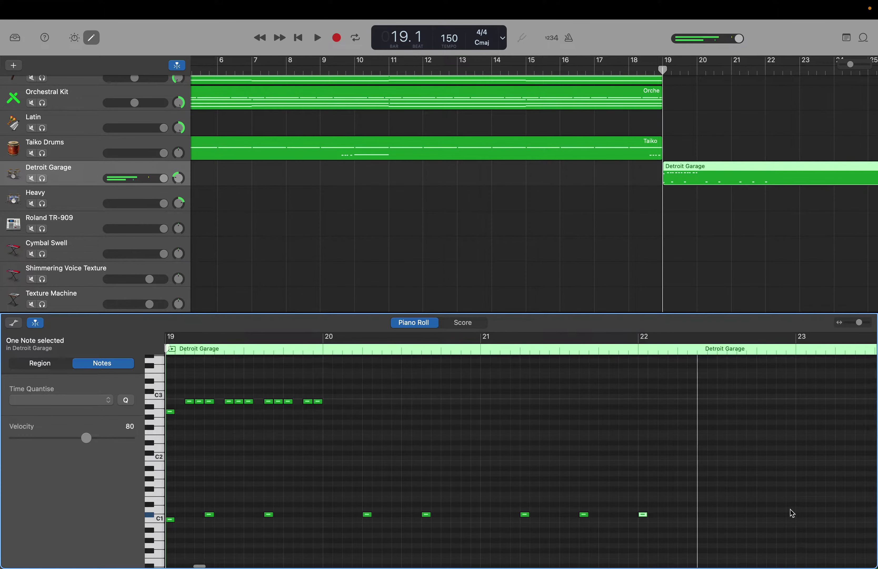
pyautogui.rightClick(698, 515)
pyautogui.click(700, 517)
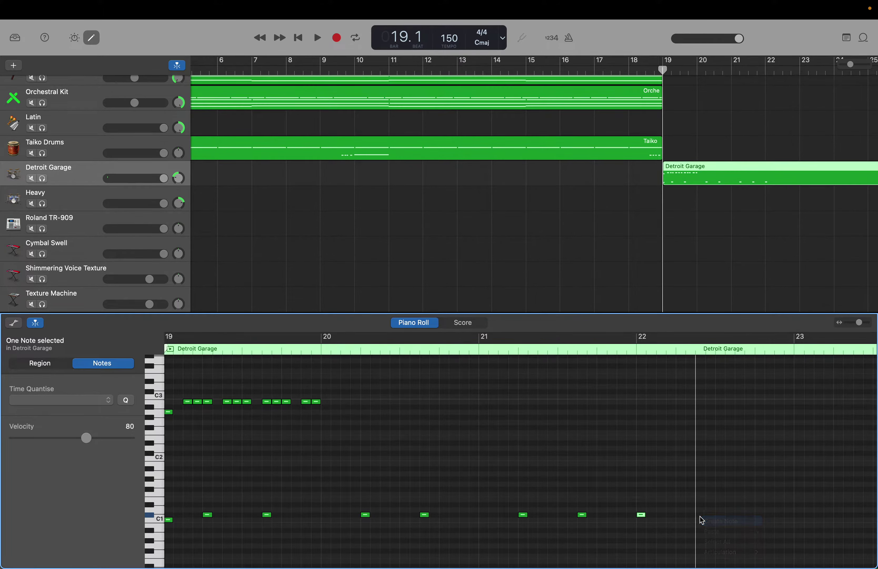
pyautogui.rightClick(761, 521)
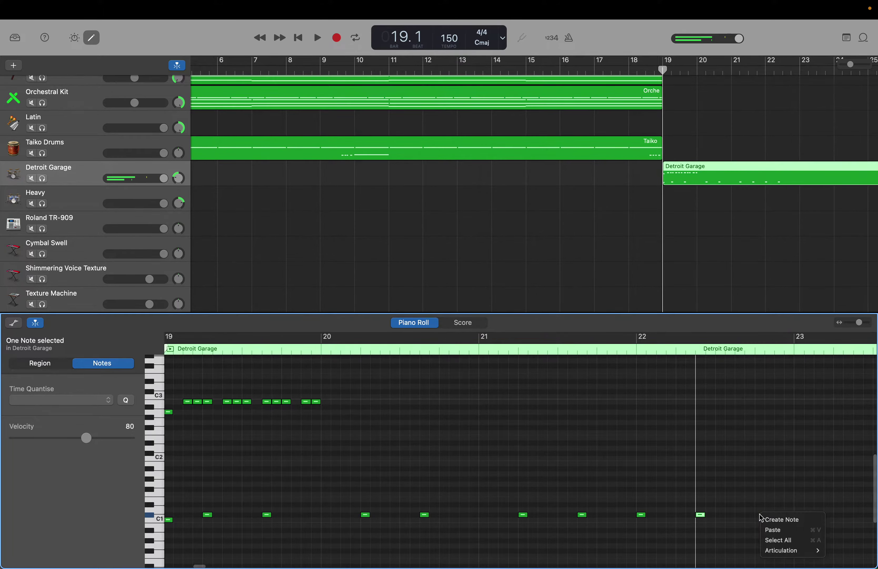
pyautogui.click(763, 521)
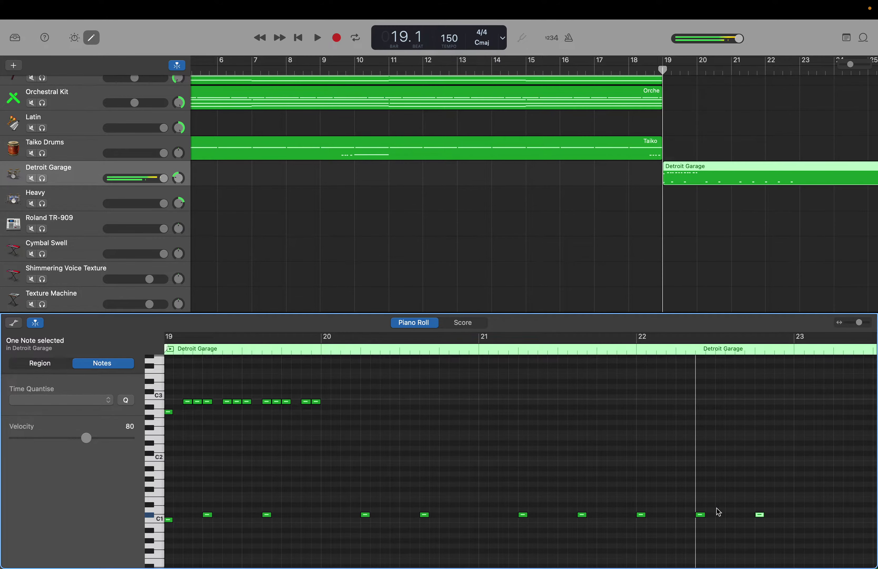
# Add a C1 note halfway through beat 4 of bar 20
pyautogui.hscroll(-2, 563, 490)
pyautogui.scroll(-2, 562, 490)
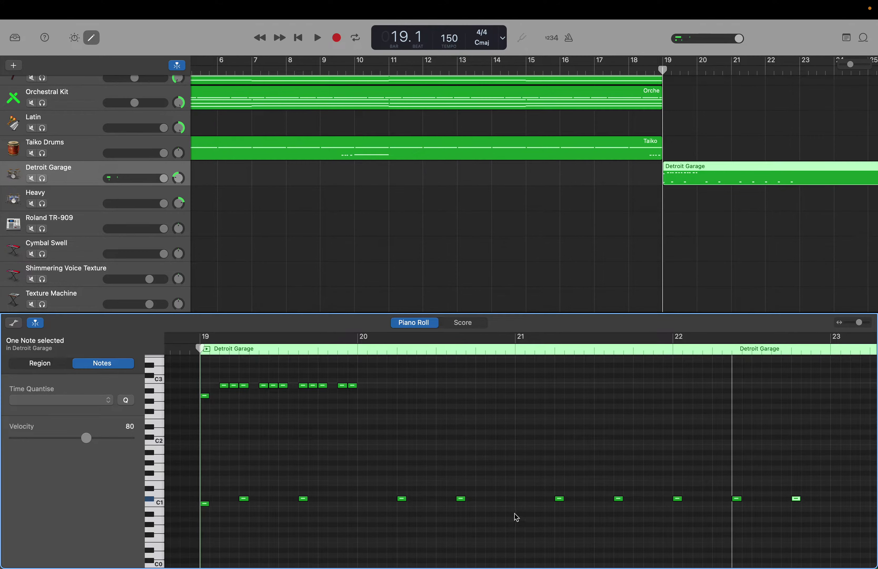
pyautogui.rightClick(502, 504)
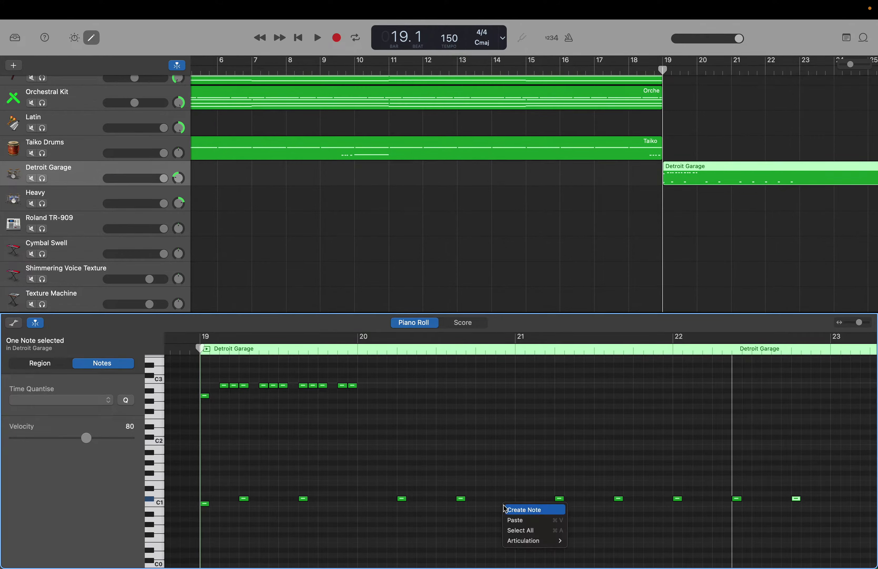
pyautogui.click(534, 509)
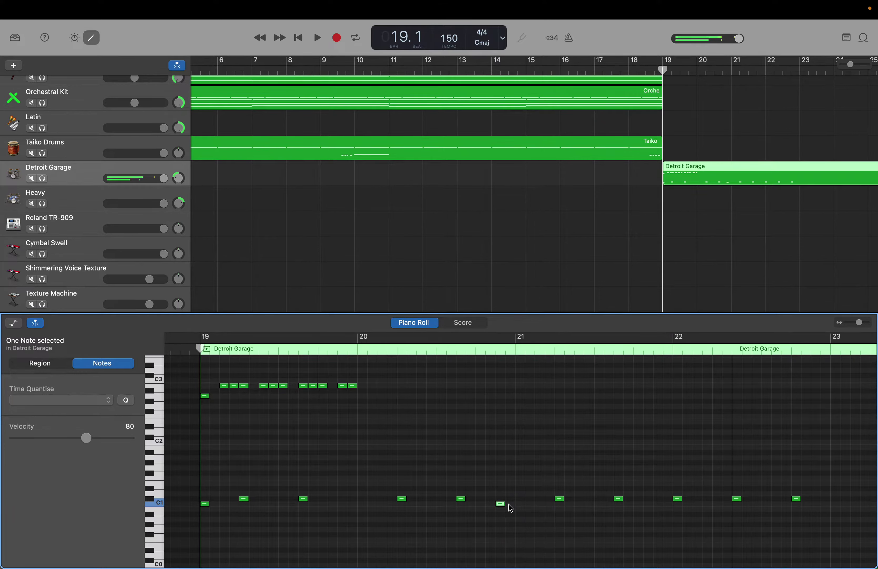
# Add C1 notes on beat 1 of bar 21 and halfway through beat 4 of bar 22
pyautogui.rightClick(518, 504)
pyautogui.click(522, 508)
pyautogui.rightClick(721, 505)
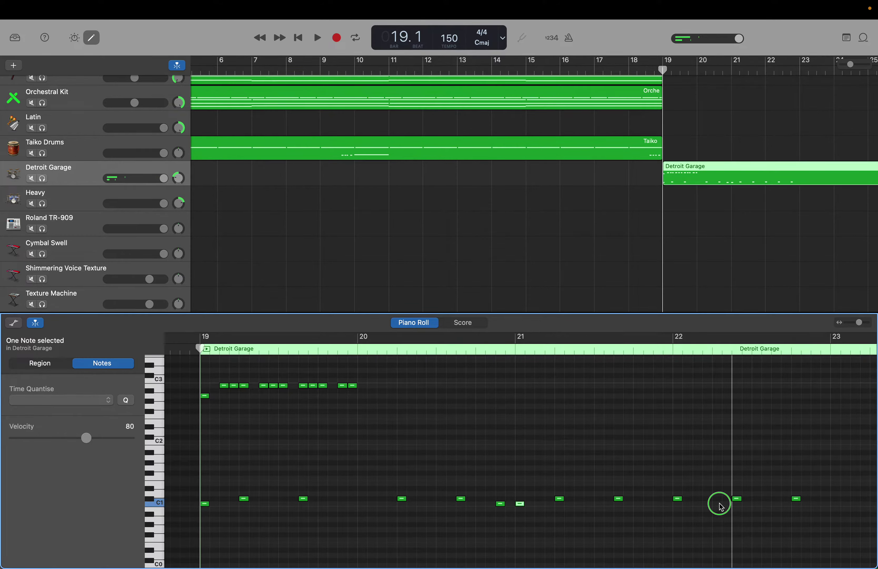
pyautogui.click(726, 508)
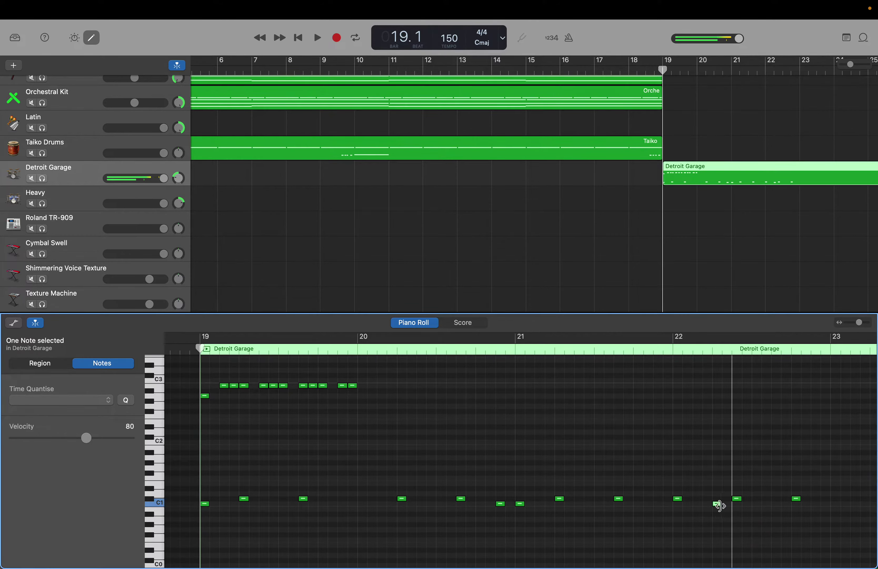
pyautogui.moveTo(718, 504); pyautogui.dragTo(816, 504)
# Copy the 12 notes of the upper A2 and B2 pattern in bar 19 to bar 20
pyautogui.scroll(3, 697, 498)
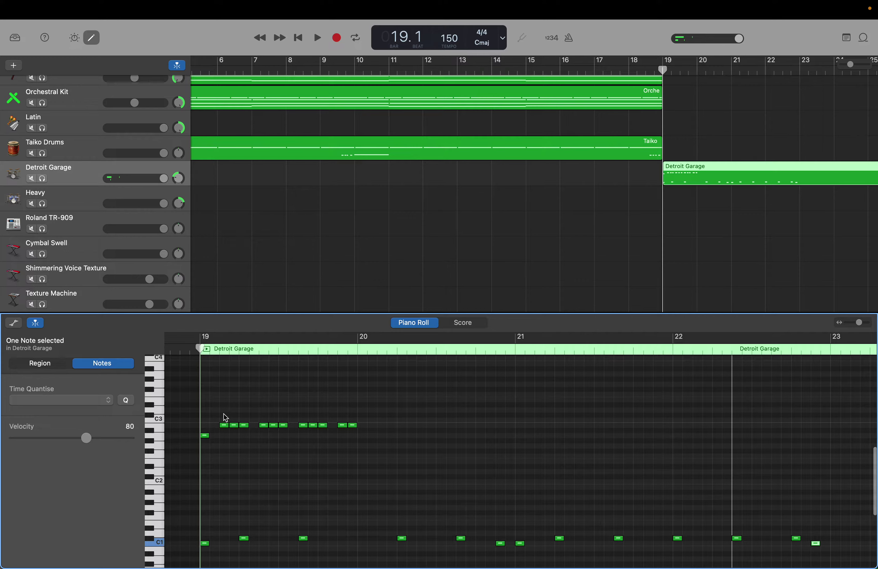
pyautogui.moveTo(206, 413); pyautogui.dragTo(366, 465)
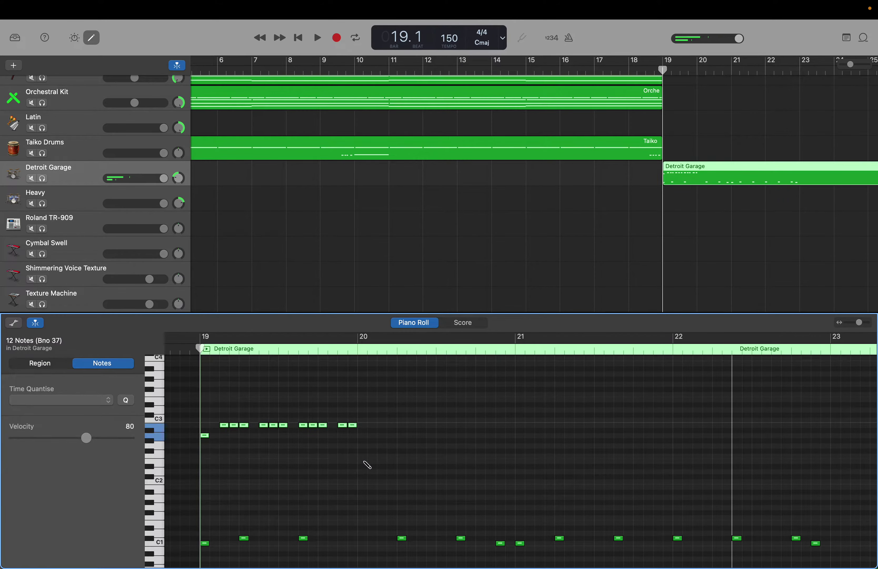
pyautogui.moveTo(203, 352); pyautogui.dragTo(356, 353)
pyautogui.press('super+v')
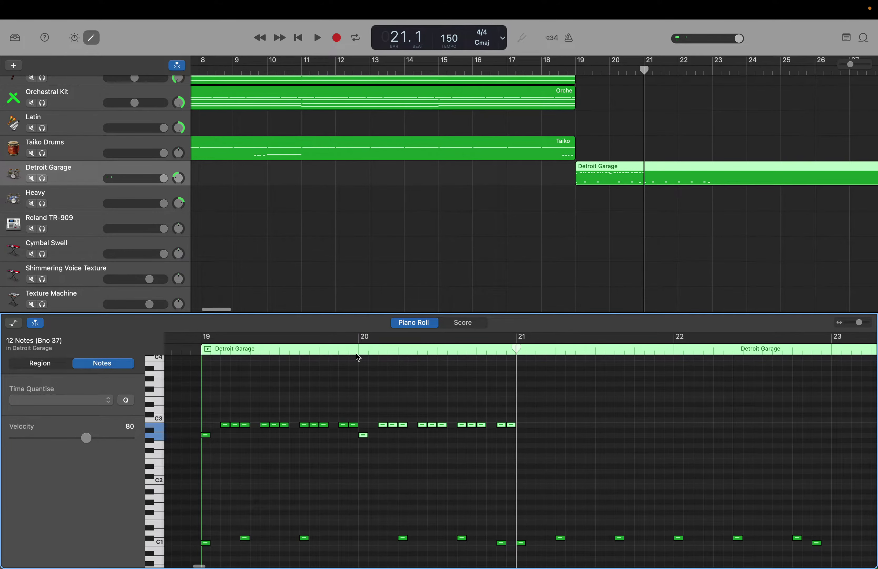
# Raise the A2 note at the start of bar 20 to B2, and copy that bar's 12 upper notes into bars 21 and 22
pyautogui.click(366, 447)
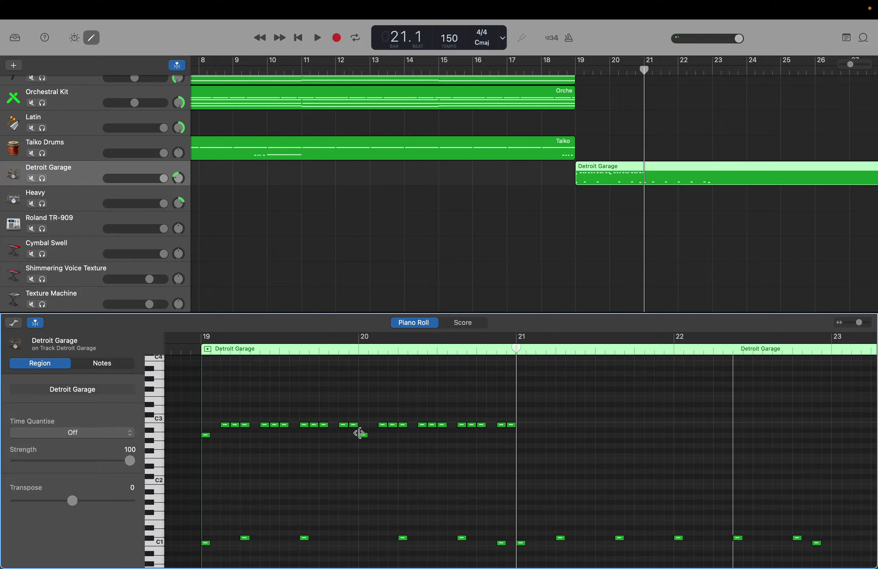
pyautogui.moveTo(363, 436); pyautogui.dragTo(516, 448)
pyautogui.click(367, 429)
pyautogui.press('.')
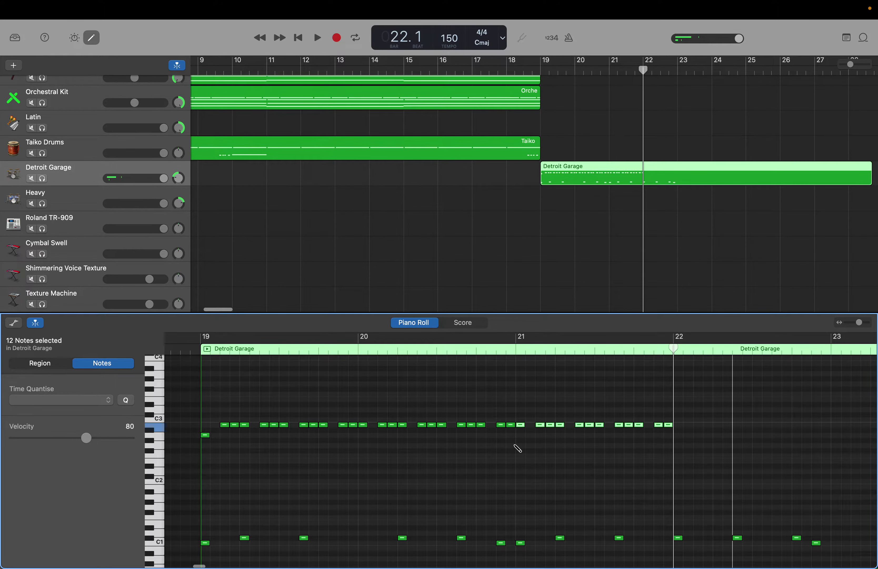
pyautogui.press('.')
# Audition the C#1 note on beat 2 of bar 19 and raise it to D1
pyautogui.hscroll(-10, 517, 449)
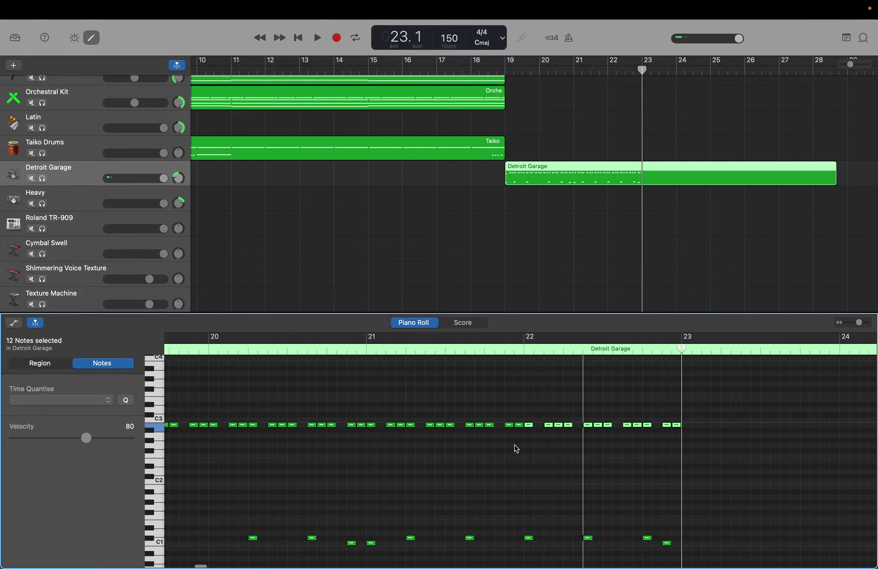
pyautogui.hscroll(-1, 516, 448)
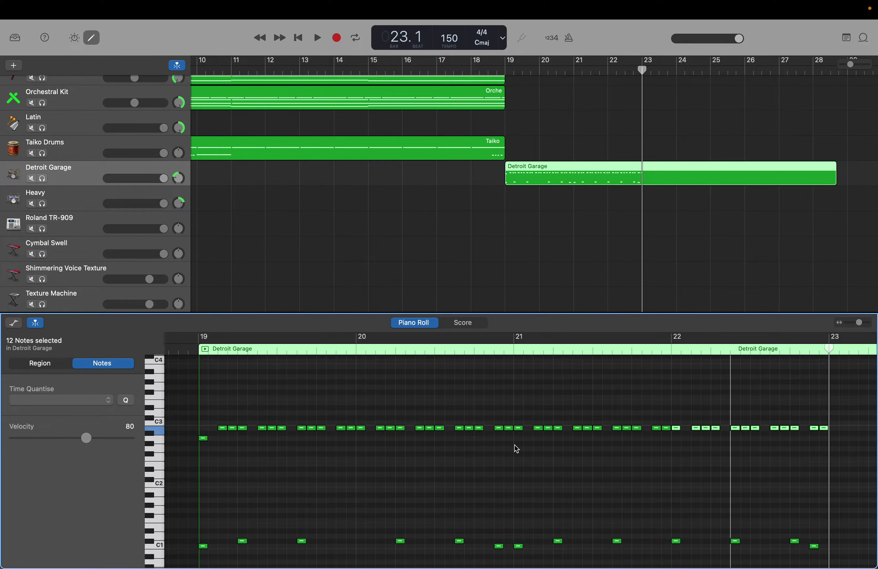
pyautogui.scroll(-2, 516, 448)
pyautogui.hscroll(3, 516, 448)
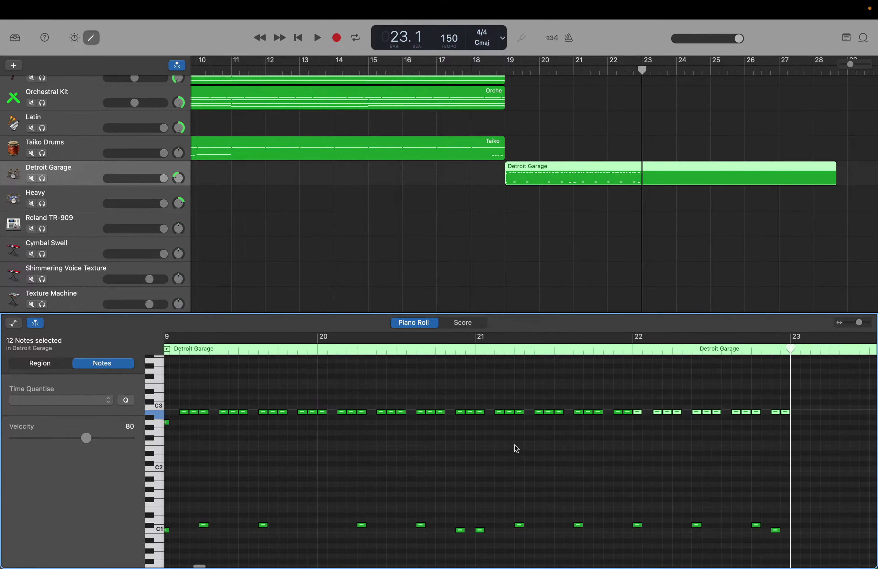
pyautogui.scroll(-2, 516, 448)
pyautogui.hscroll(-3, 516, 447)
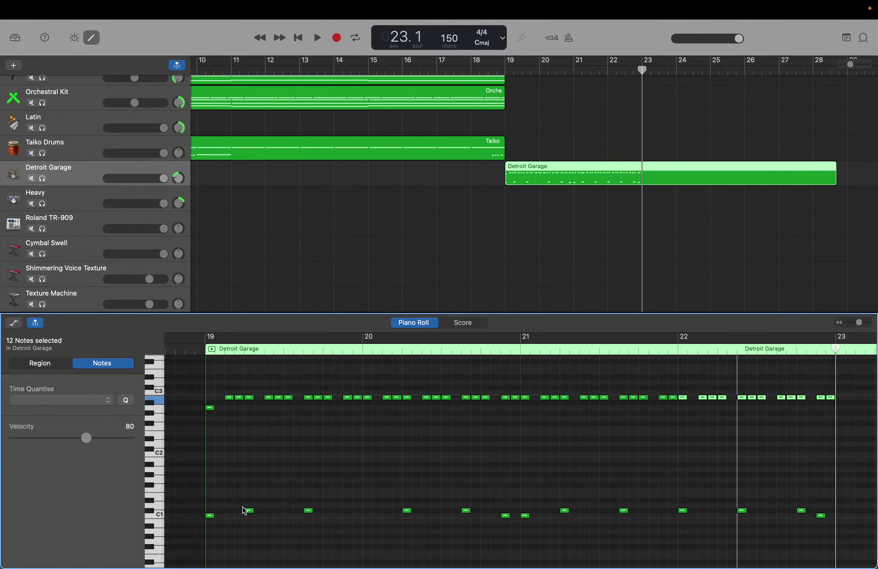
pyautogui.moveTo(251, 516)
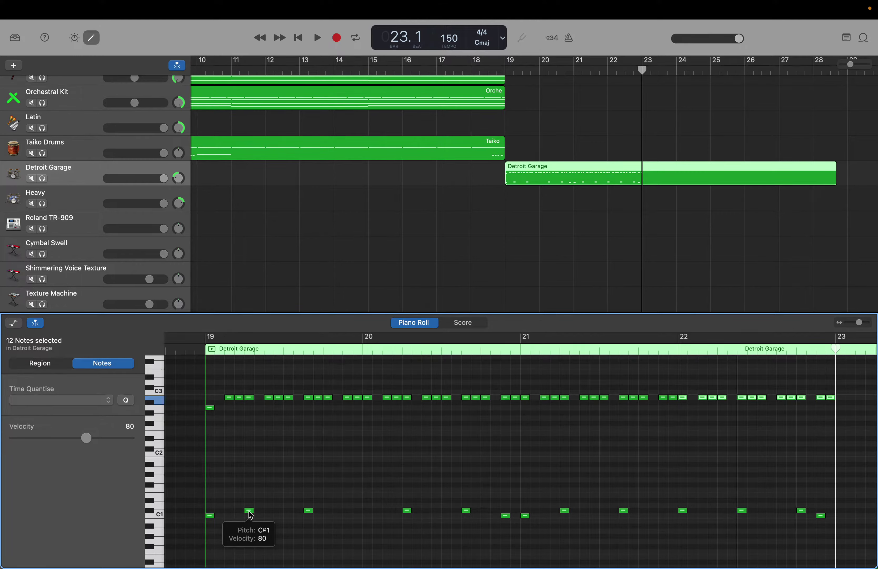
pyautogui.click(250, 510)
pyautogui.moveTo(252, 515)
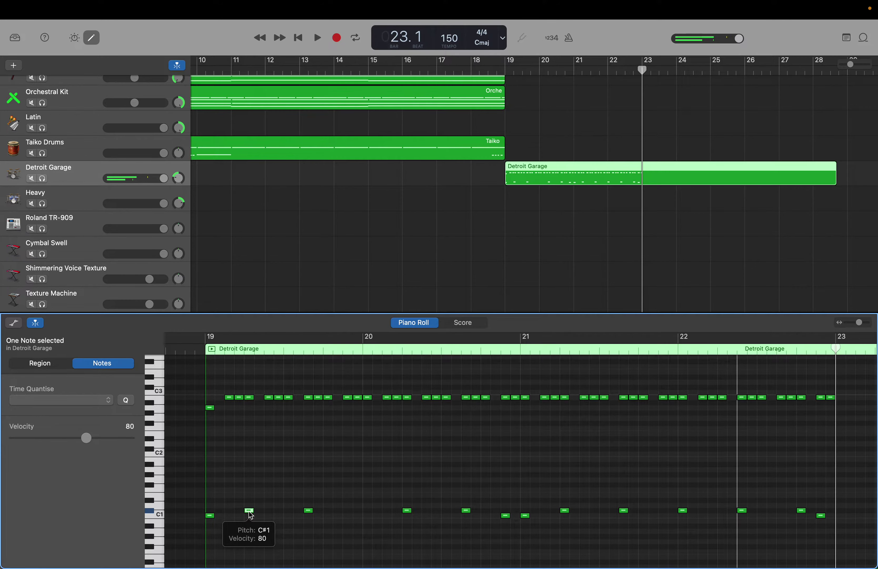
pyautogui.click(250, 511)
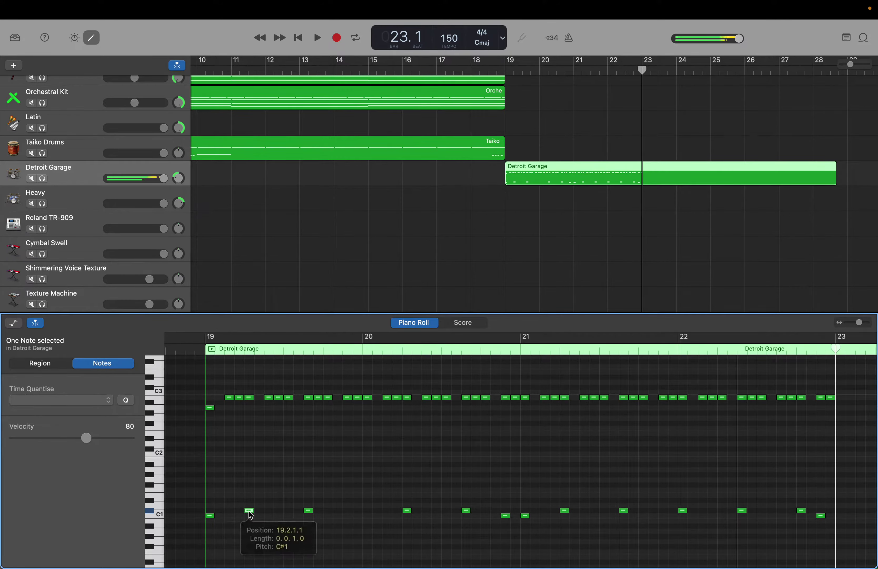
pyautogui.click(250, 511)
pyautogui.click(250, 511)
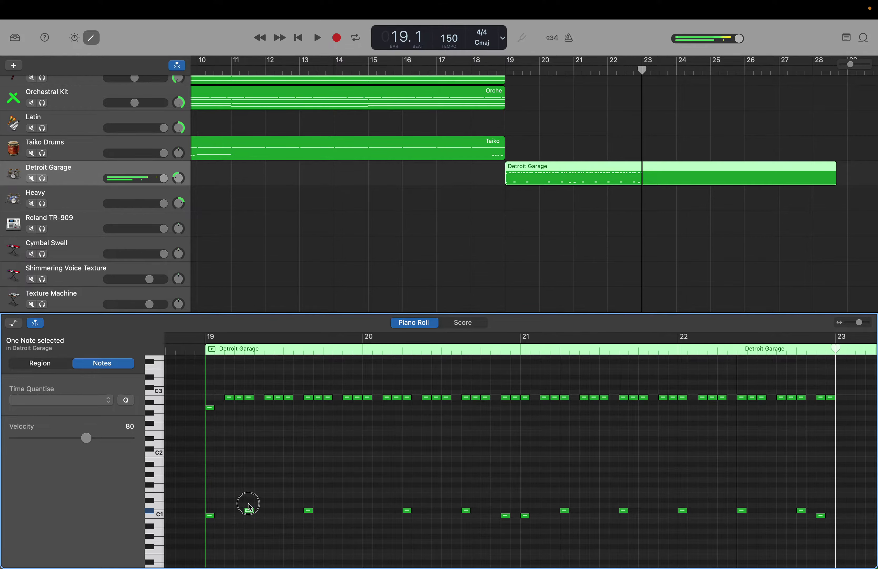
pyautogui.moveTo(249, 512); pyautogui.dragTo(250, 508)
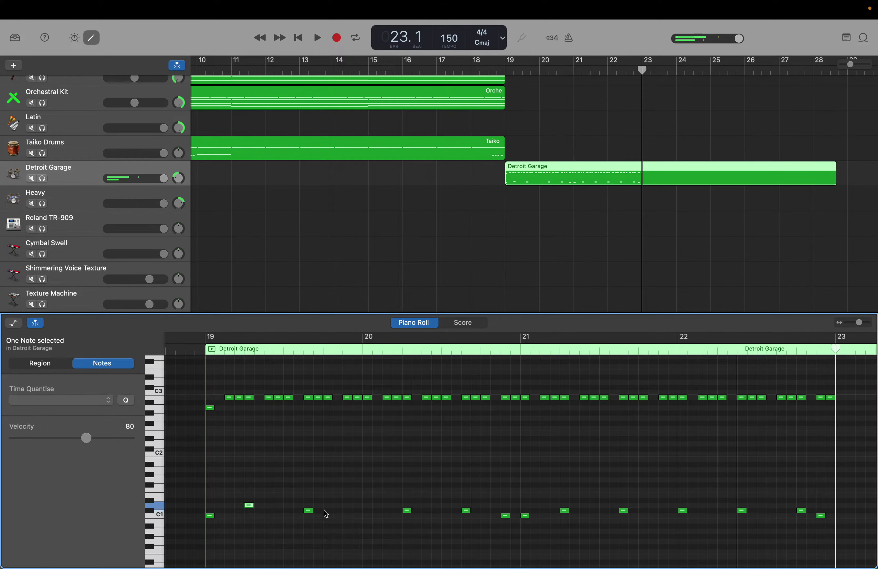
# Raise the remaining C#1 note in bar 19 to D2, and the two C#1 notes in bar 20 to B1 and G1
pyautogui.click(310, 512)
pyautogui.moveTo(310, 514); pyautogui.dragTo(310, 446)
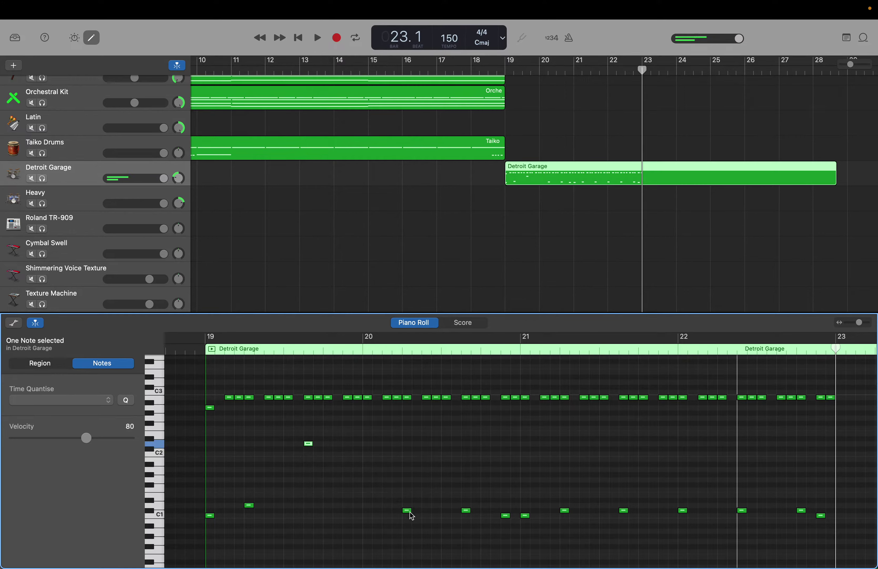
pyautogui.moveTo(408, 512); pyautogui.dragTo(411, 461)
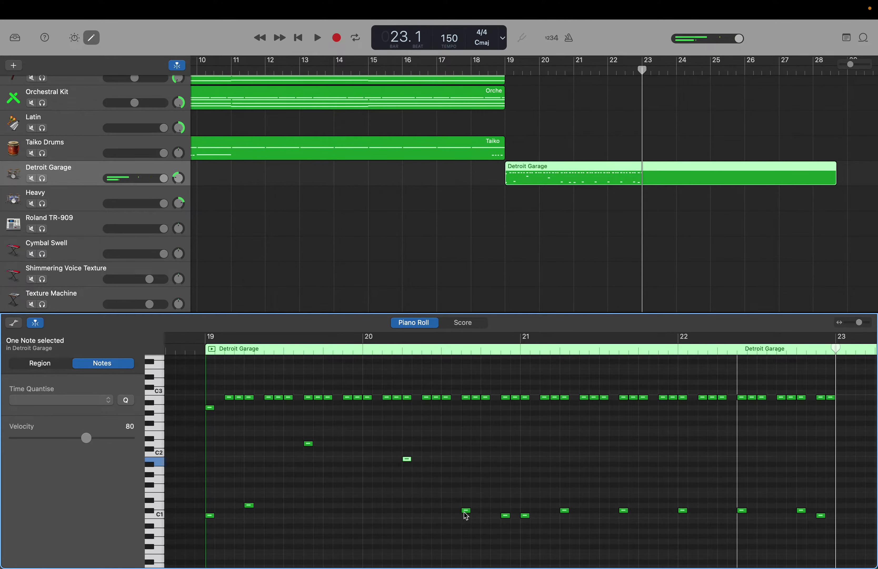
pyautogui.moveTo(468, 517)
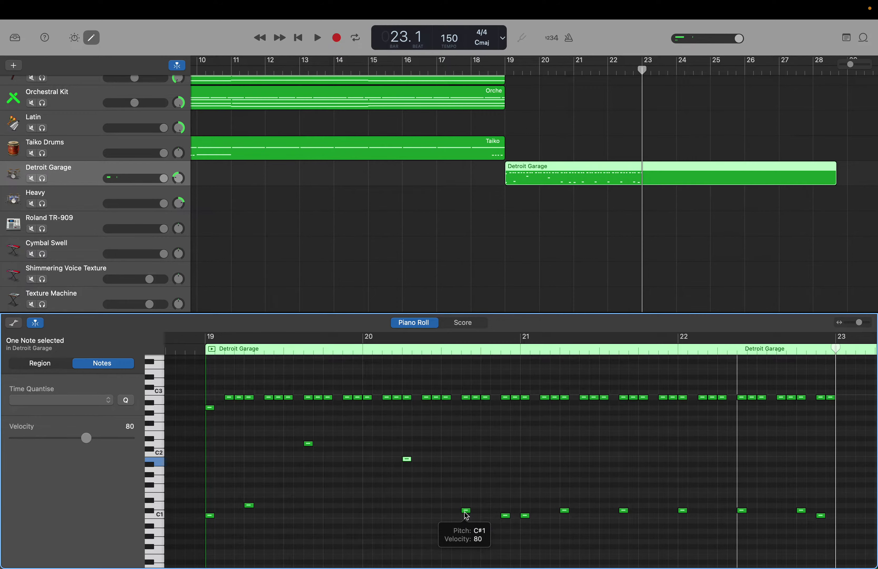
pyautogui.click(467, 511)
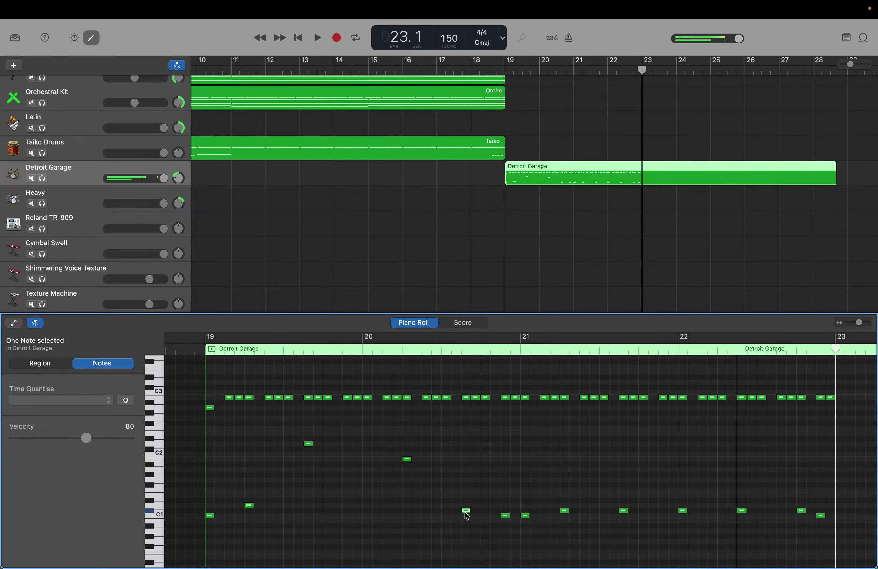
pyautogui.moveTo(467, 513); pyautogui.dragTo(467, 481)
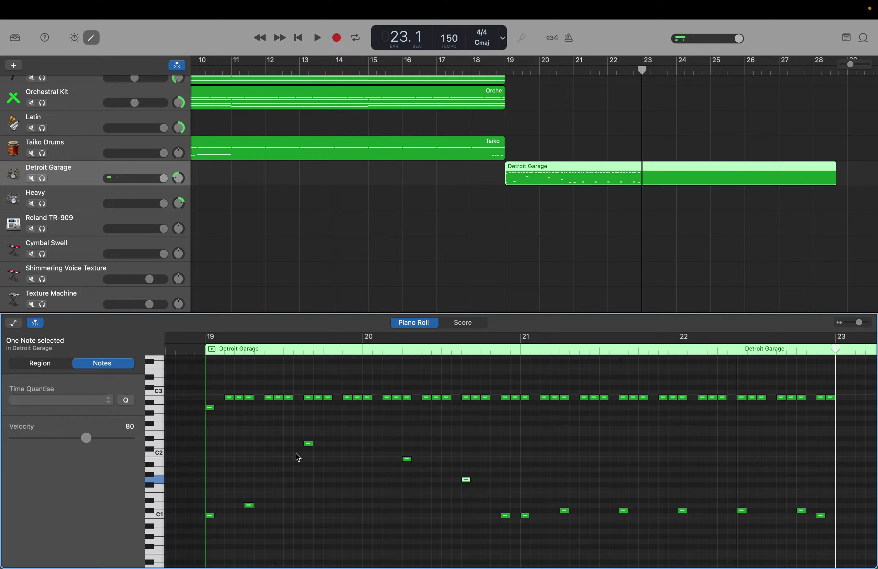
# Raise the notes on beat 2 of bars 19 and 21 to E1
pyautogui.moveTo(566, 510); pyautogui.dragTo(565, 506)
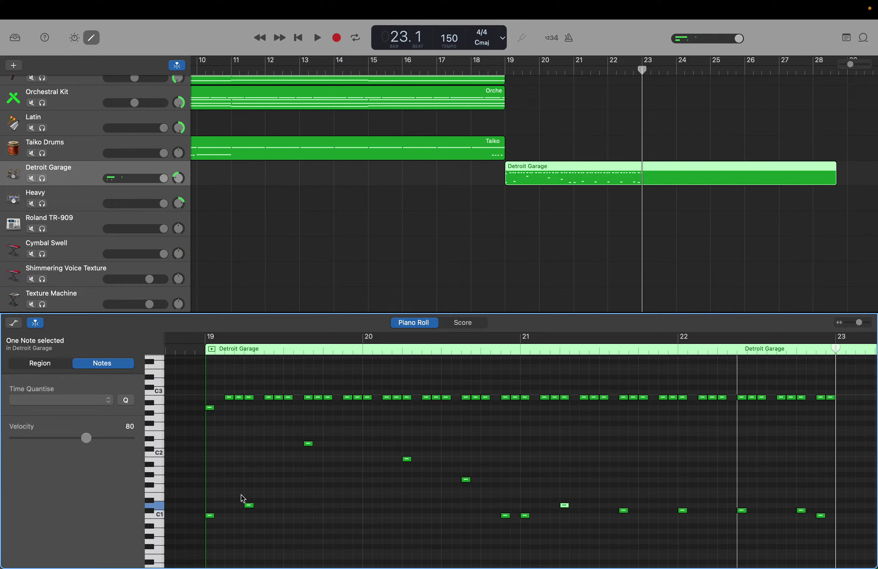
pyautogui.click(159, 506)
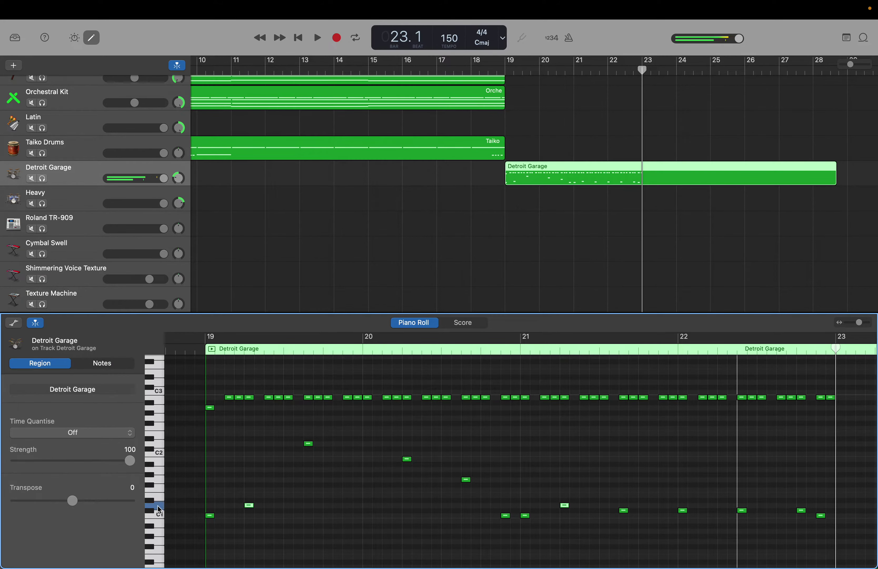
pyautogui.click(163, 503)
pyautogui.moveTo(249, 509); pyautogui.dragTo(249, 496)
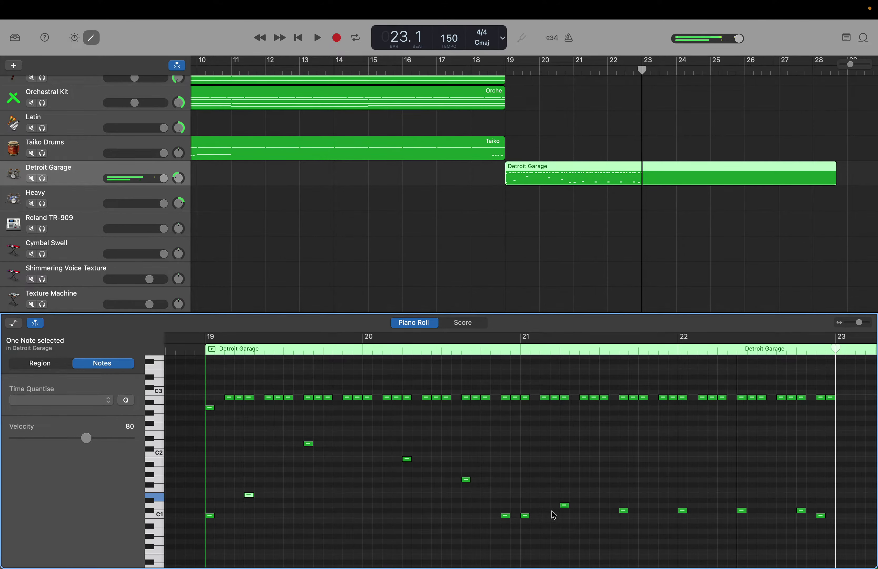
pyautogui.moveTo(565, 510); pyautogui.dragTo(566, 501)
# Raise the remaining C#1 notes in bars 21 and 22 to D2, B1, G1 and E1, in order of position
pyautogui.moveTo(625, 513); pyautogui.dragTo(625, 448)
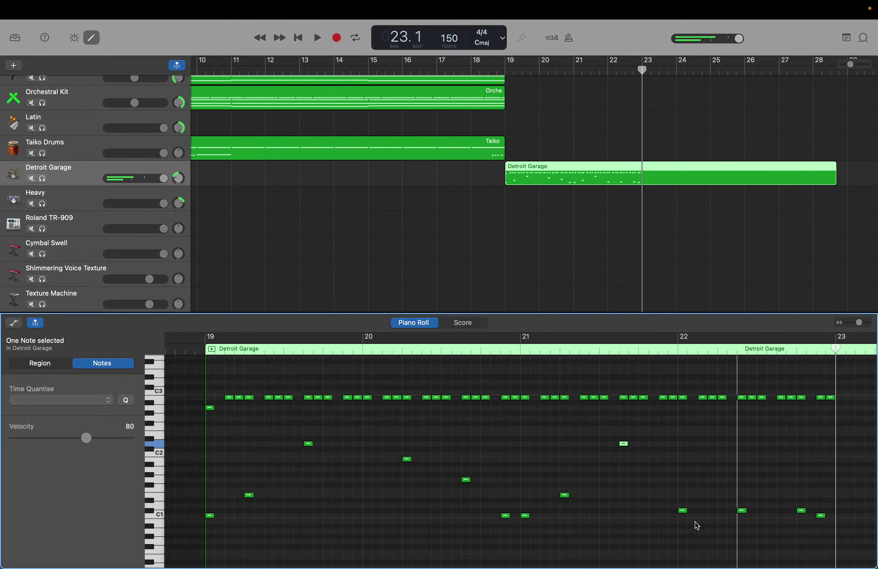
pyautogui.moveTo(684, 512); pyautogui.dragTo(683, 460)
pyautogui.moveTo(741, 510); pyautogui.dragTo(741, 480)
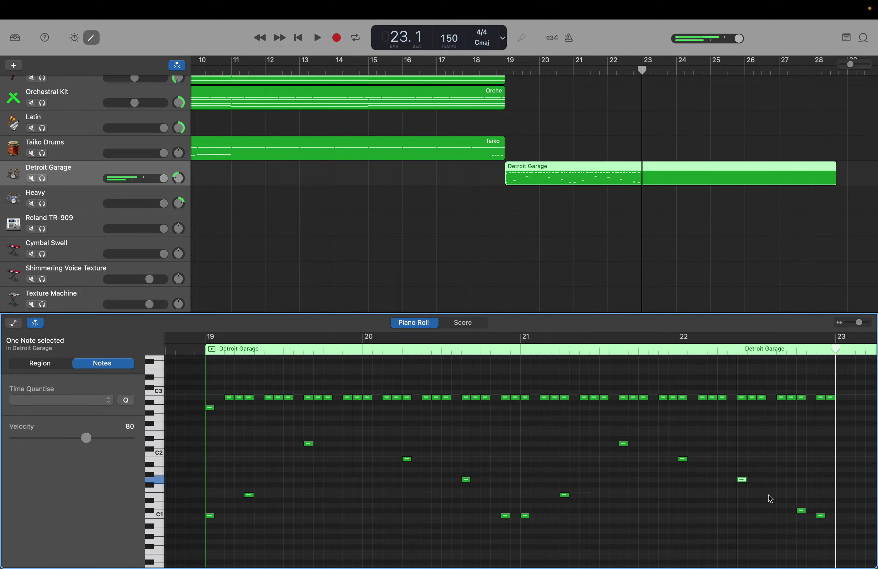
pyautogui.hscroll(2, 797, 508)
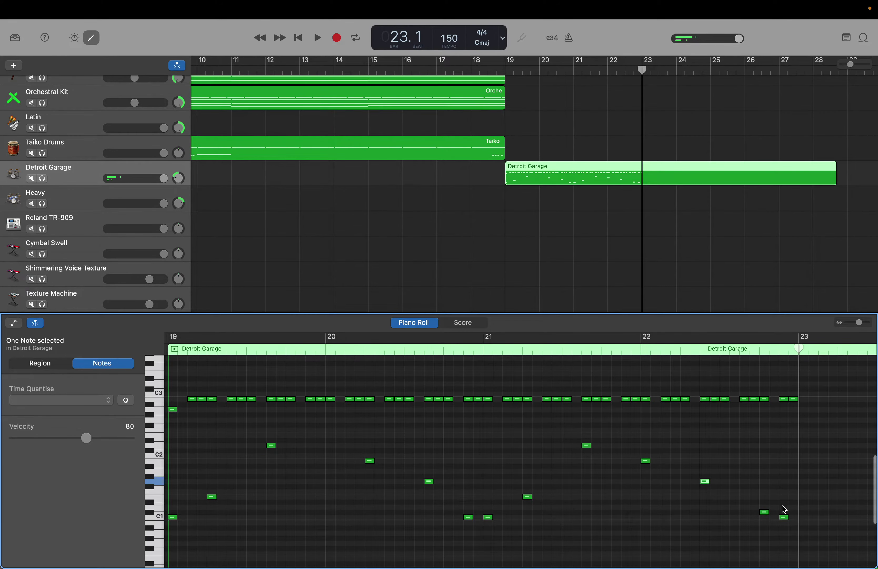
pyautogui.moveTo(765, 512); pyautogui.dragTo(767, 501)
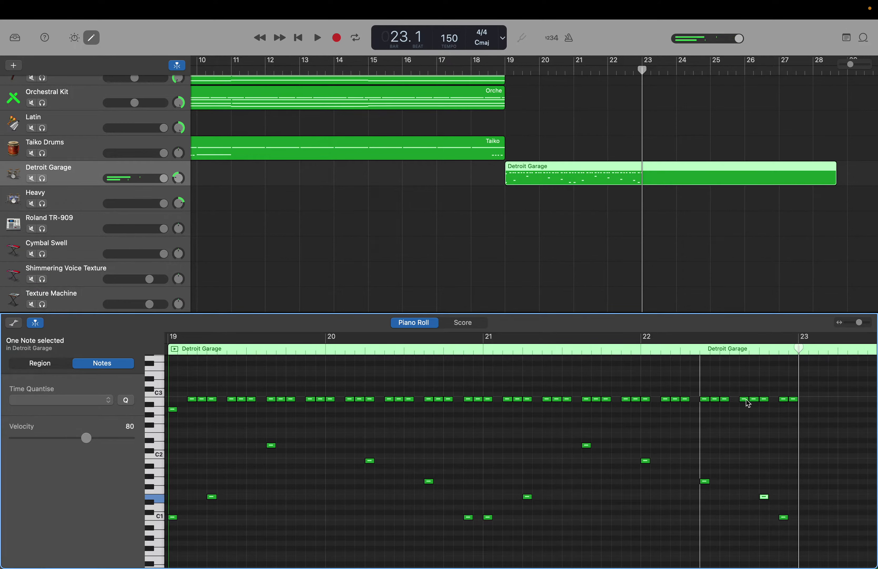
# Delete the last five B2 notes of bar 22 and add an A2 note on beat 4 of that bar
pyautogui.moveTo(739, 395); pyautogui.dragTo(766, 412)
pyautogui.click(761, 407)
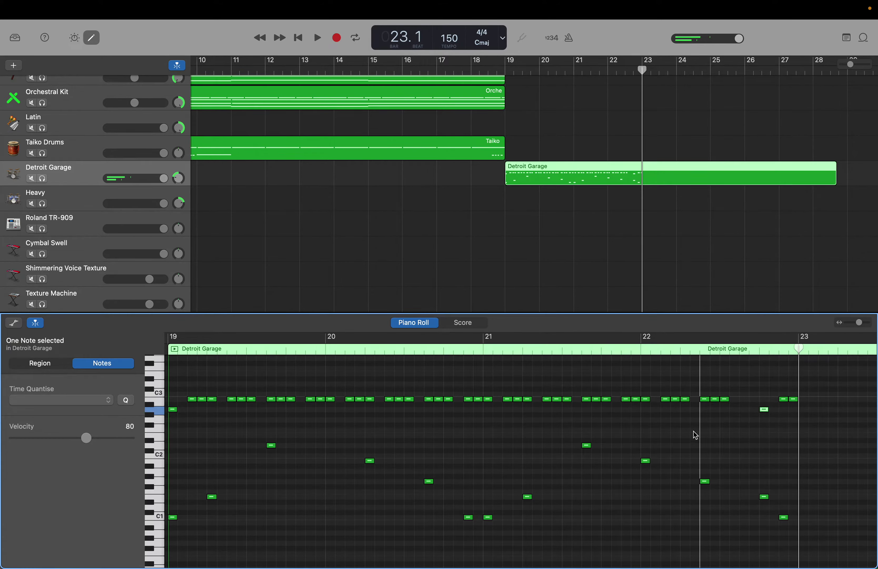
pyautogui.moveTo(157, 530); pyautogui.dragTo(157, 559)
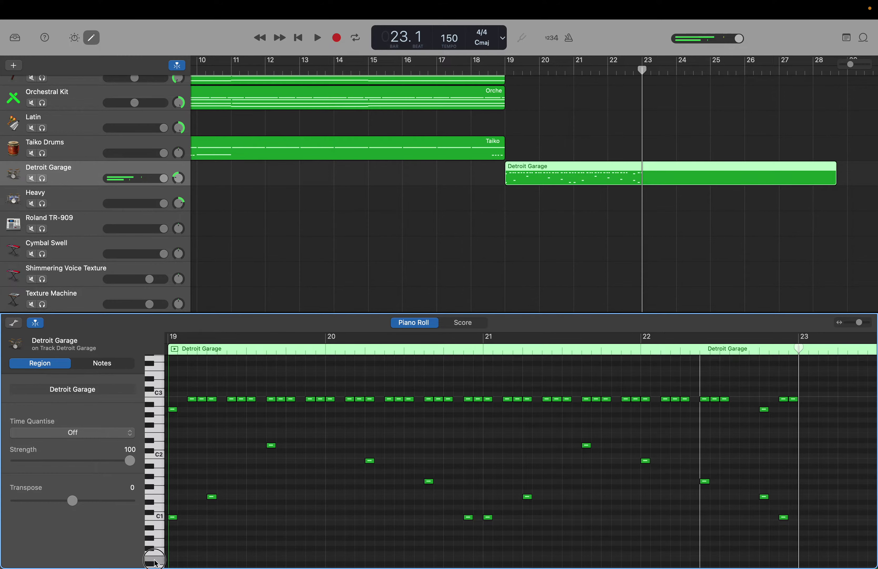
pyautogui.scroll(-2, 156, 563)
pyautogui.scroll(-1, 157, 565)
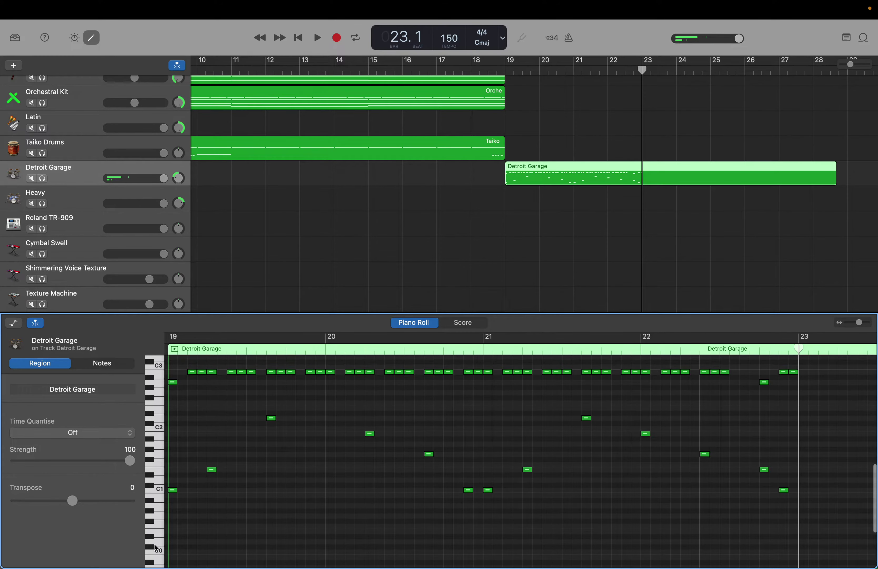
pyautogui.moveTo(153, 538); pyautogui.dragTo(154, 551)
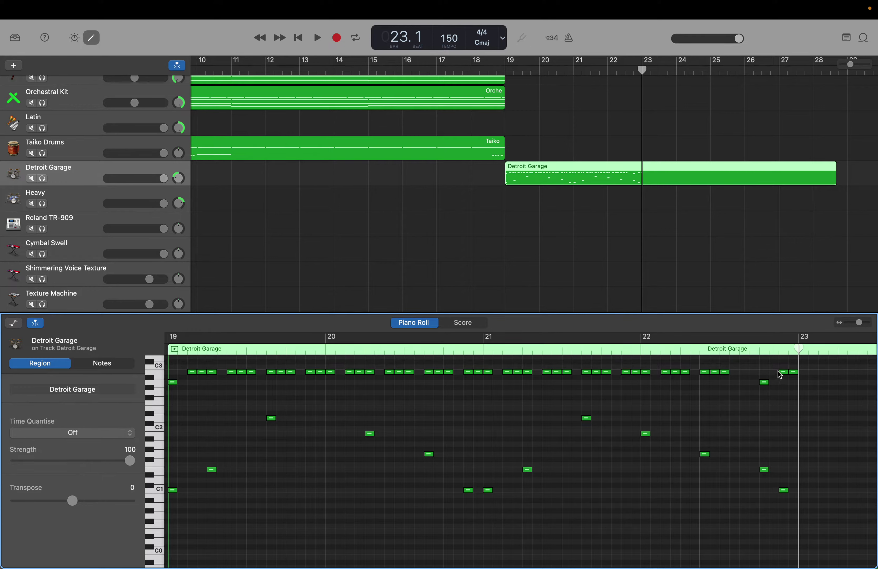
pyautogui.moveTo(782, 367); pyautogui.dragTo(798, 386)
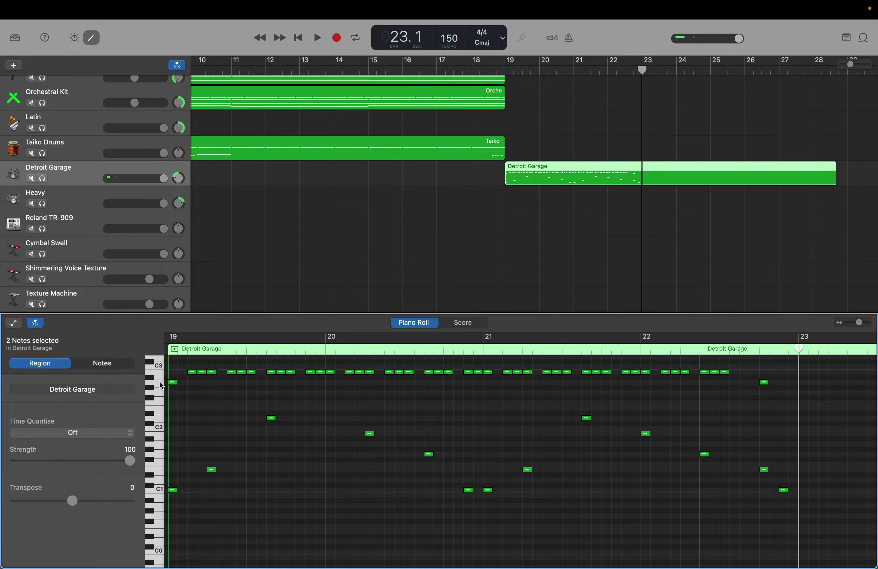
pyautogui.moveTo(175, 368); pyautogui.dragTo(214, 491)
pyautogui.click(278, 467)
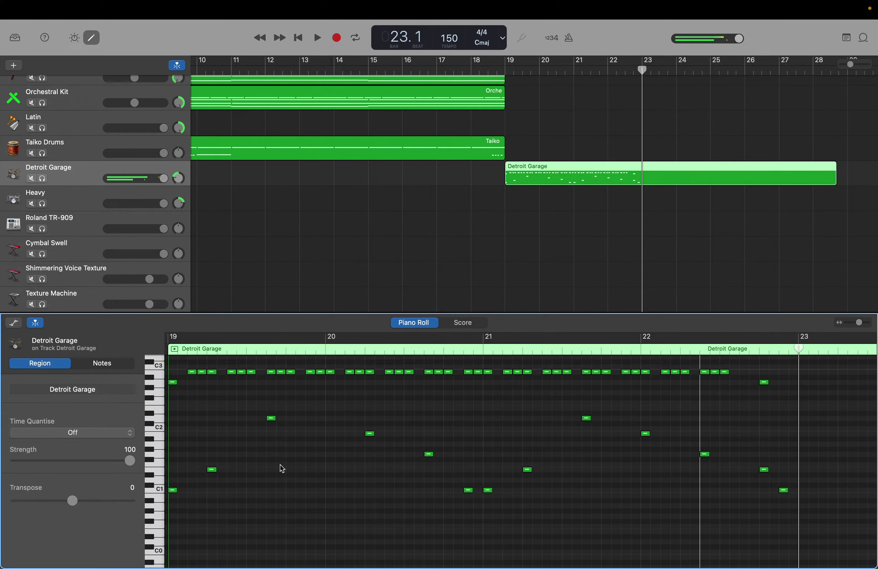
pyautogui.hscroll(5, 773, 475)
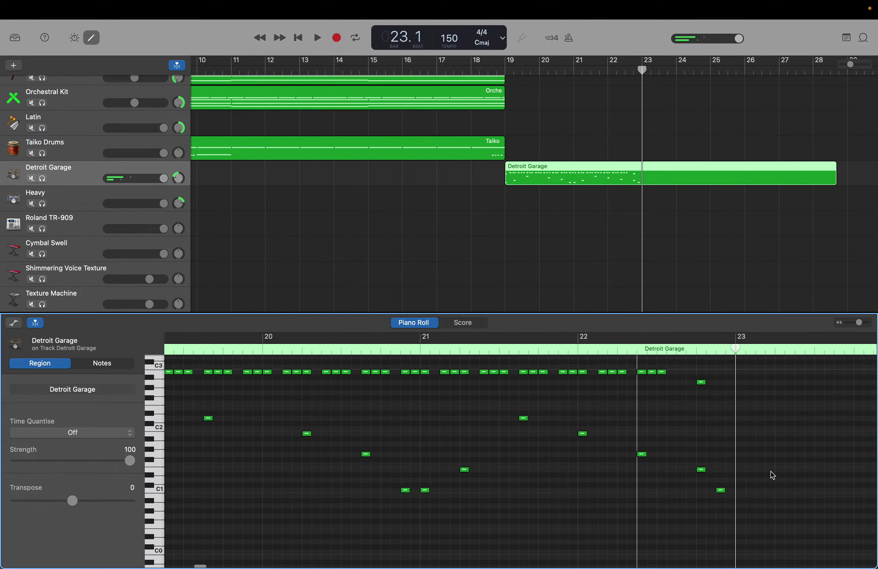
# Add a C1 note on beat 1 of bar 23 and E1 notes on the bar's first two sixteenths
pyautogui.hscroll(-5, 765, 475)
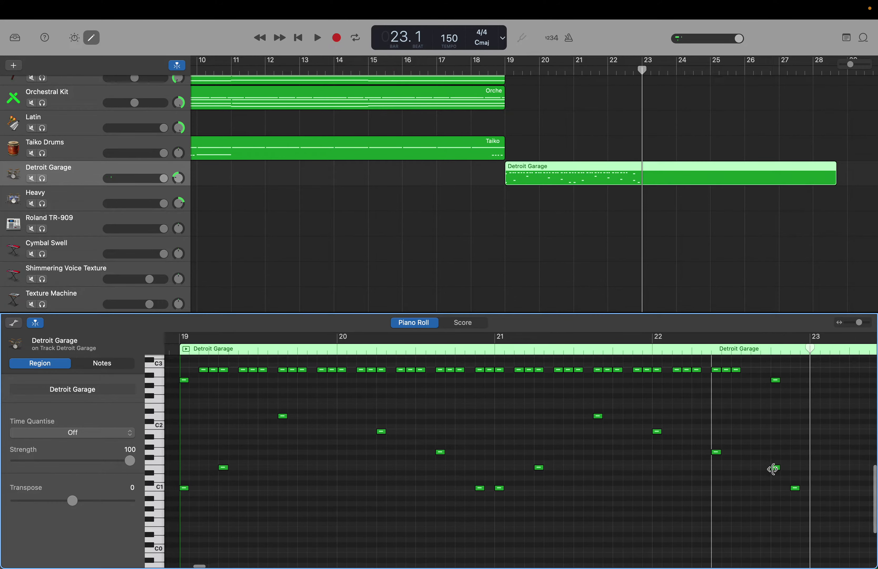
pyautogui.rightClick(812, 495)
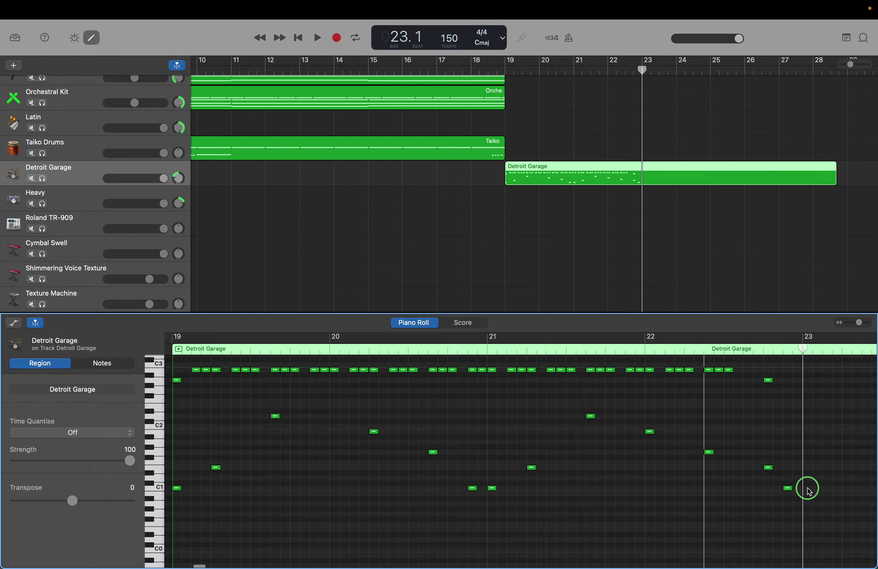
pyautogui.click(814, 494)
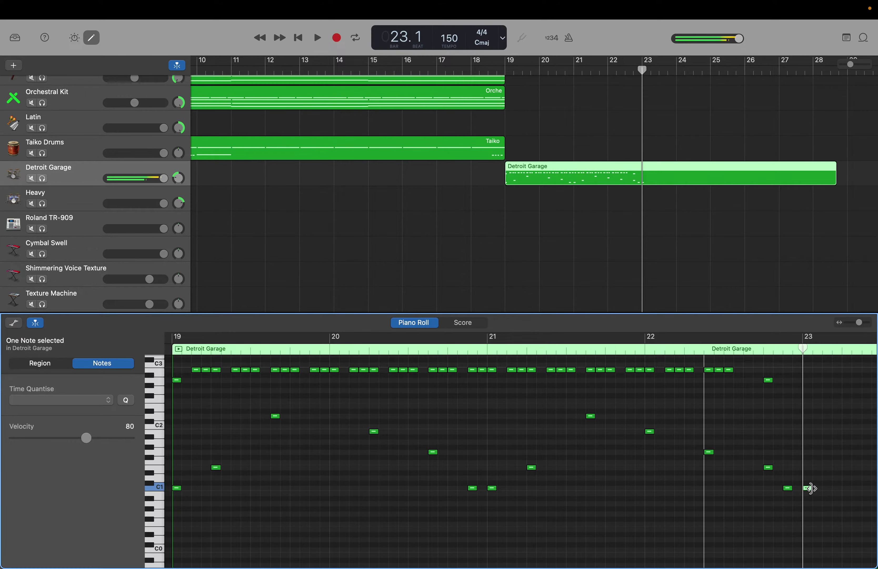
pyautogui.rightClick(811, 473)
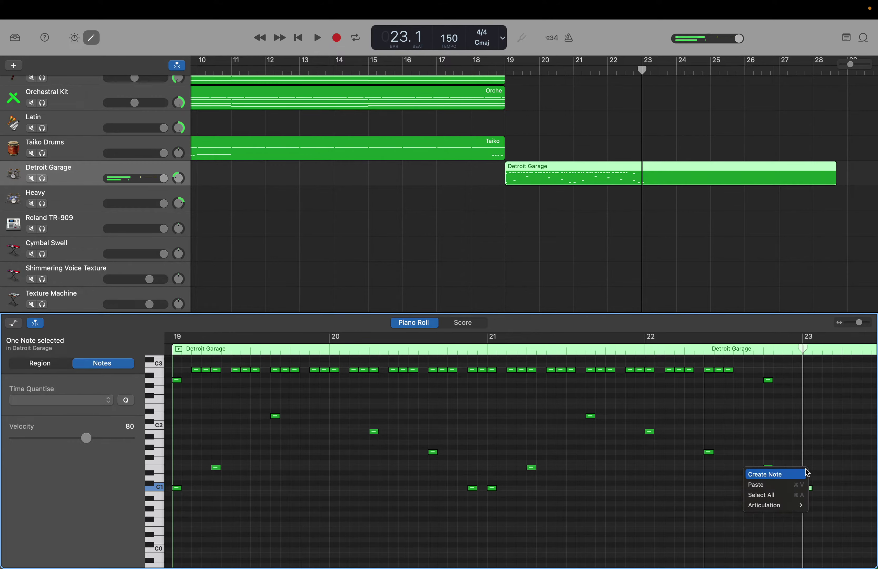
pyautogui.click(806, 474)
pyautogui.rightClick(819, 472)
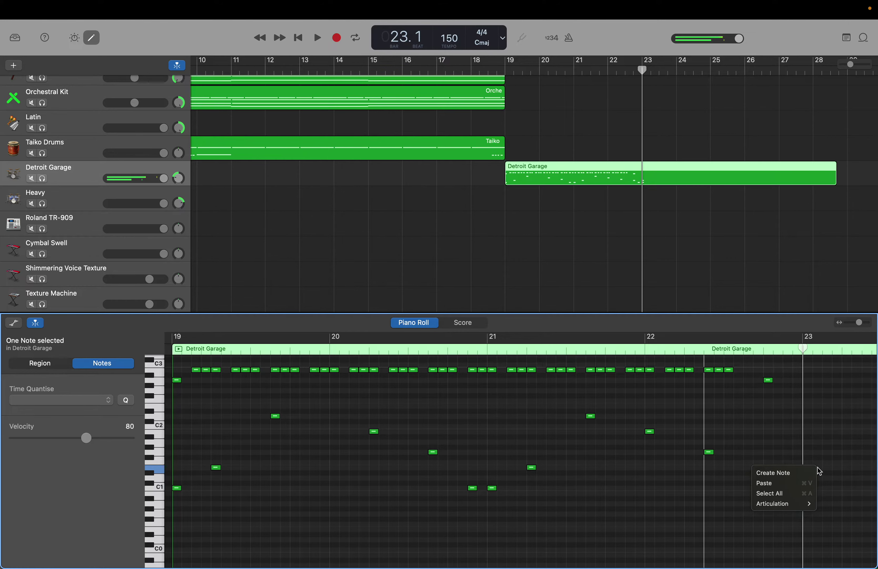
pyautogui.click(810, 471)
# Add a G1 note on the third sixteenth of bar 23 and raise it to D2
pyautogui.hscroll(1, 829, 459)
pyautogui.hscroll(3, 829, 459)
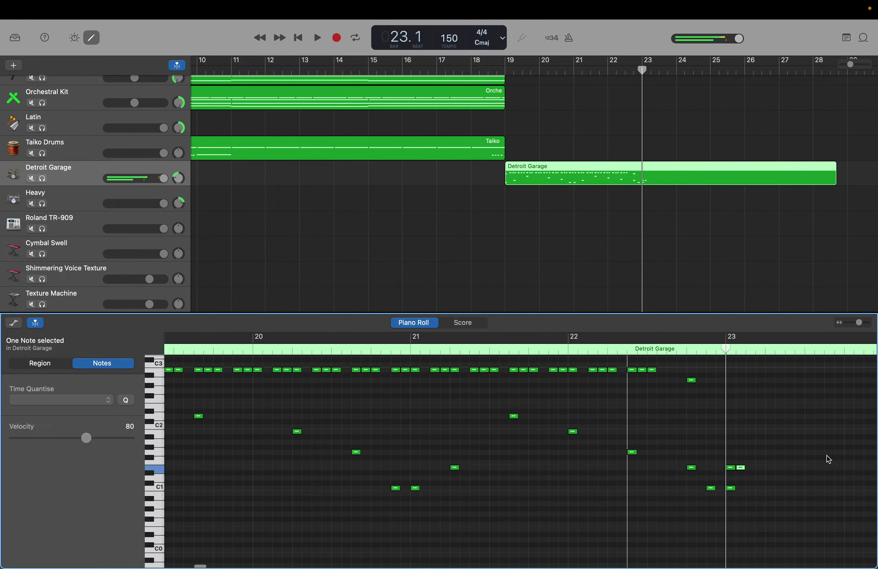
pyautogui.rightClick(752, 452)
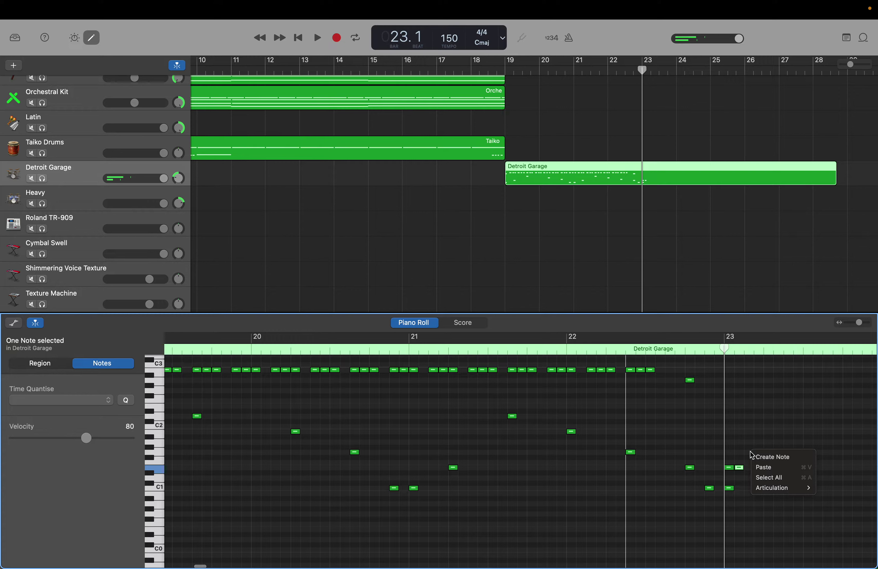
pyautogui.click(759, 455)
pyautogui.click(759, 452)
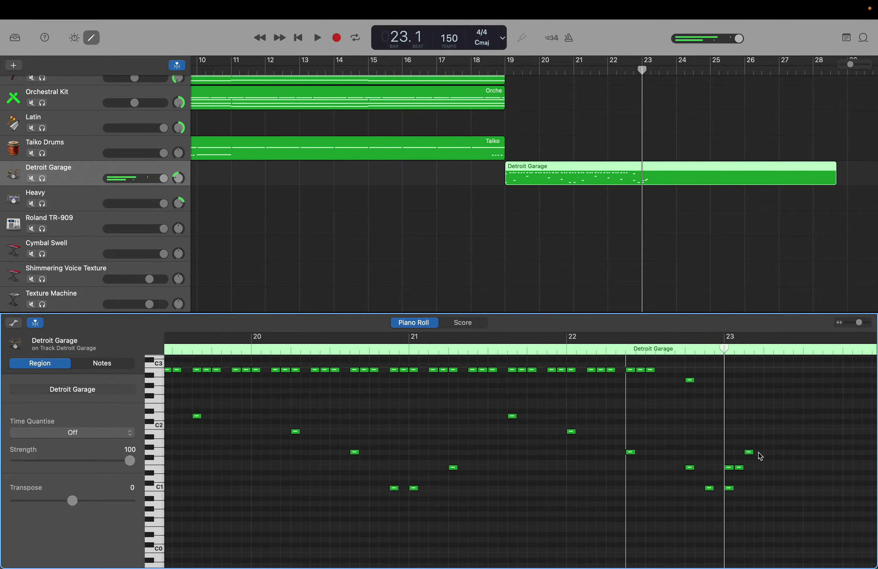
pyautogui.rightClick(760, 455)
pyautogui.click(749, 452)
pyautogui.moveTo(750, 453); pyautogui.dragTo(751, 418)
# Add five more D2 notes on consecutive sixteenths in bar 23, filling the run up to beat 3
pyautogui.rightClick(756, 413)
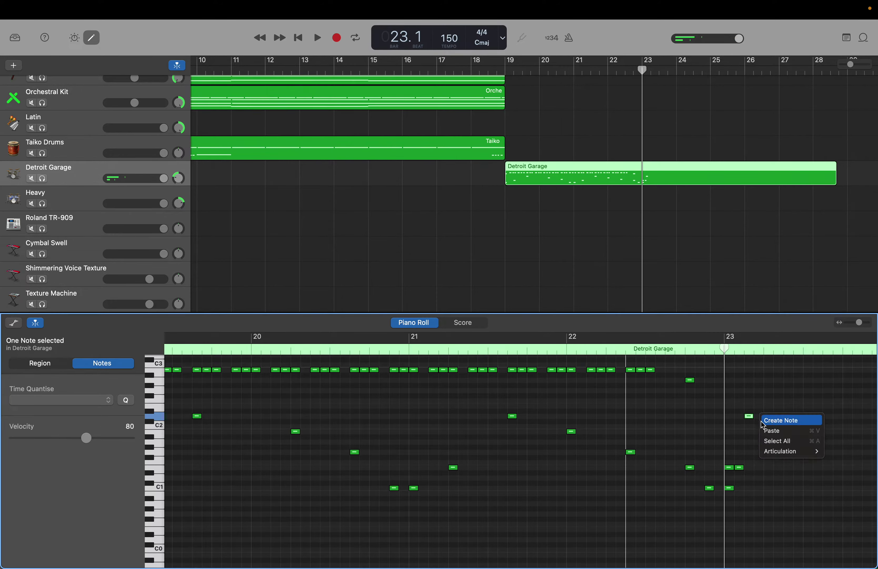
pyautogui.click(762, 417)
pyautogui.rightClick(771, 416)
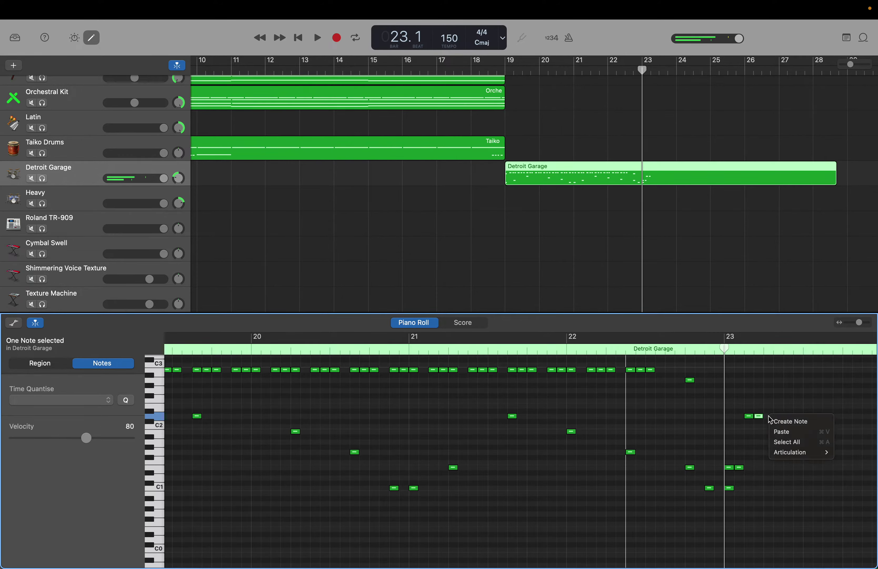
pyautogui.click(776, 421)
pyautogui.rightClick(781, 421)
pyautogui.click(785, 419)
pyautogui.rightClick(789, 420)
pyautogui.click(795, 421)
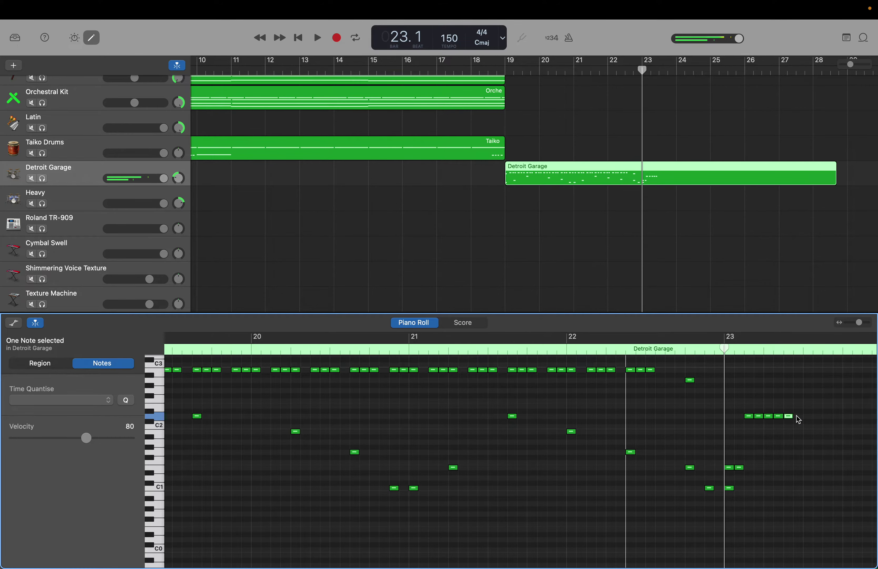
pyautogui.rightClick(799, 419)
pyautogui.click(805, 420)
# Copy the eight E1 and D2 notes of bar 23 and paste them three times from beat 3 up to bar 25
pyautogui.hscroll(5, 732, 428)
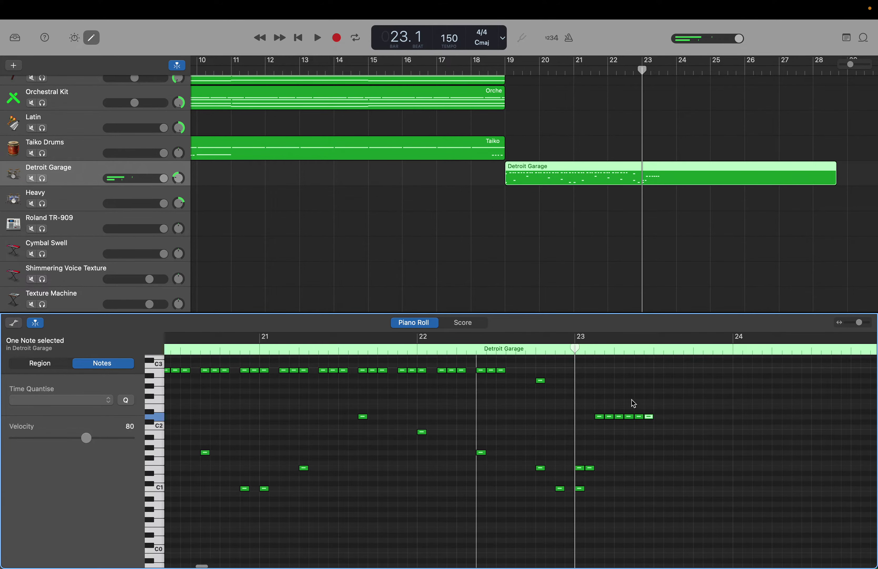
pyautogui.moveTo(576, 349); pyautogui.dragTo(654, 349)
pyautogui.moveTo(578, 397); pyautogui.dragTo(651, 477)
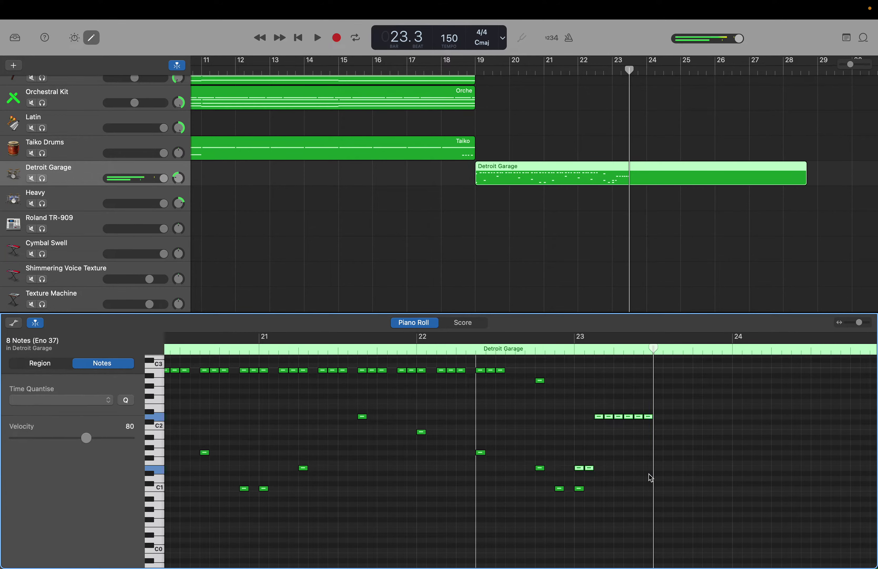
pyautogui.press('super+c')
pyautogui.press('super+v')
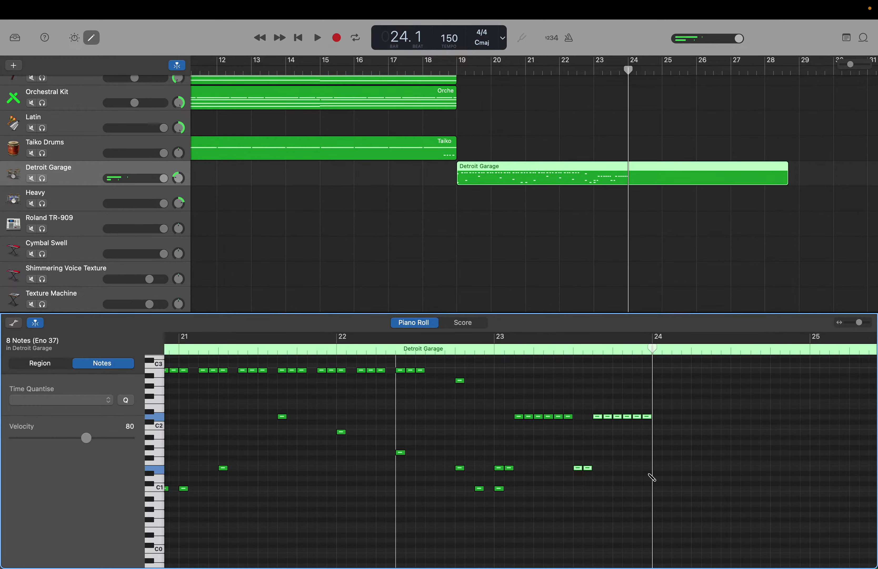
pyautogui.press('super+v')
pyautogui.press('super+v')
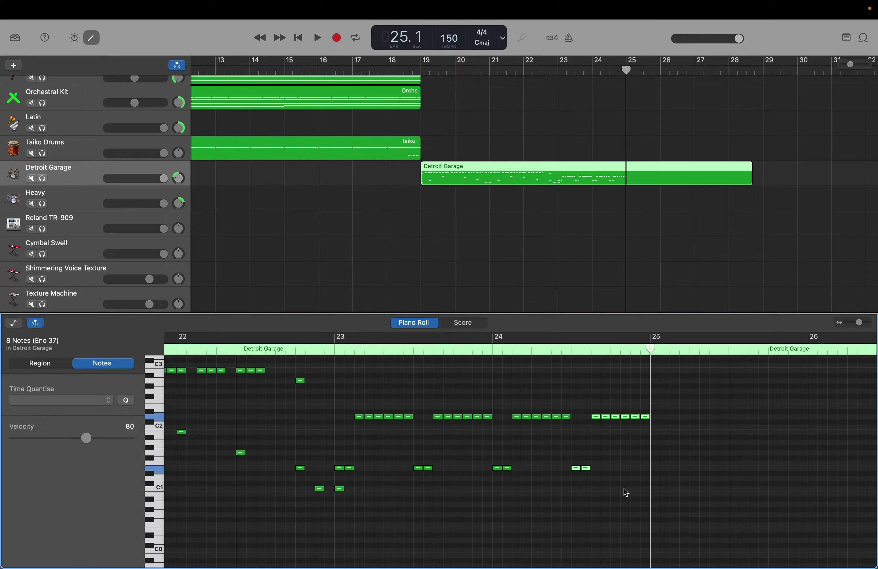
# Add a C1 note on the last eighth of bar 24, plus C1 and A2 notes on beat 1 of bar 25
pyautogui.rightClick(636, 493)
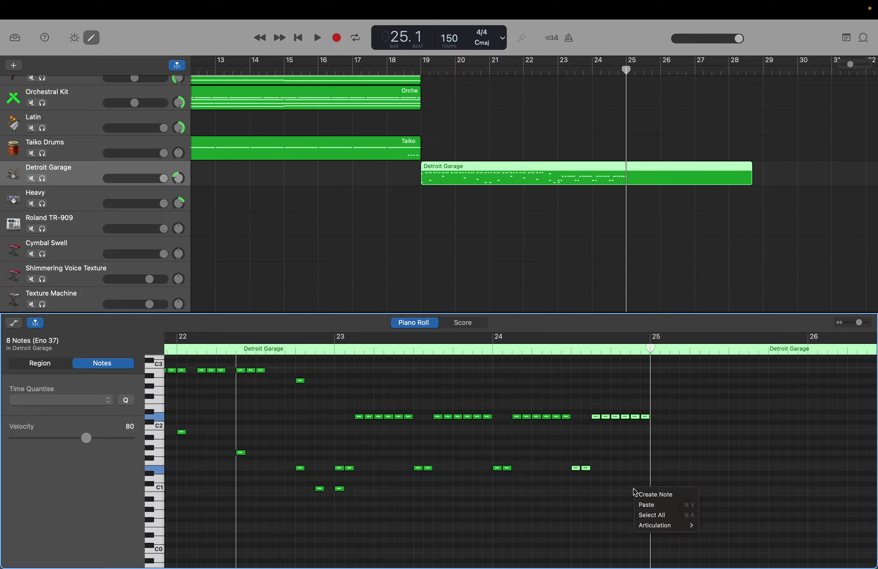
pyautogui.click(661, 494)
pyautogui.rightClick(659, 491)
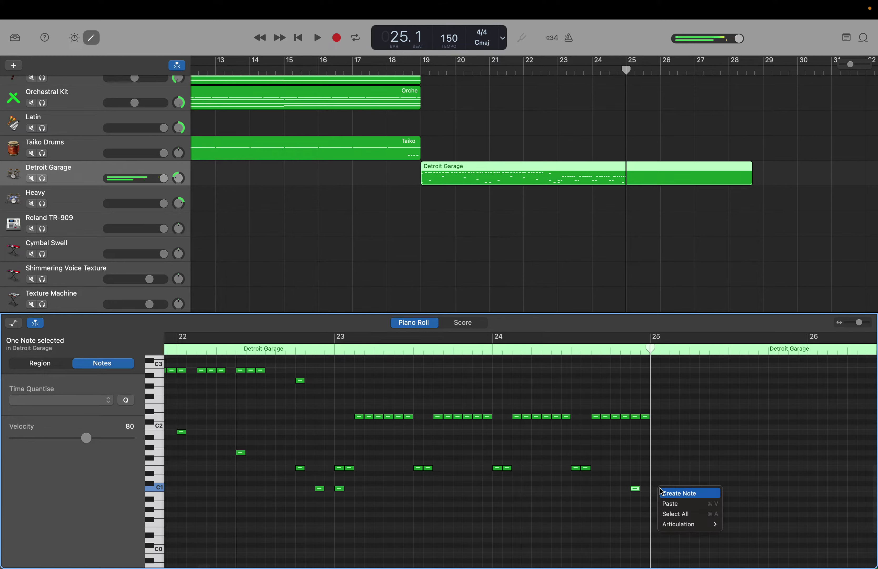
pyautogui.click(663, 494)
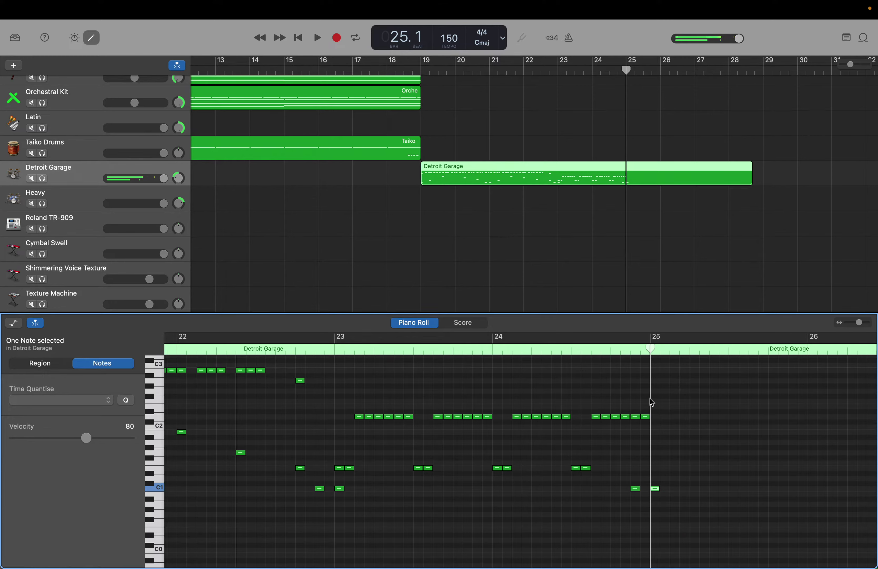
pyautogui.rightClick(658, 386)
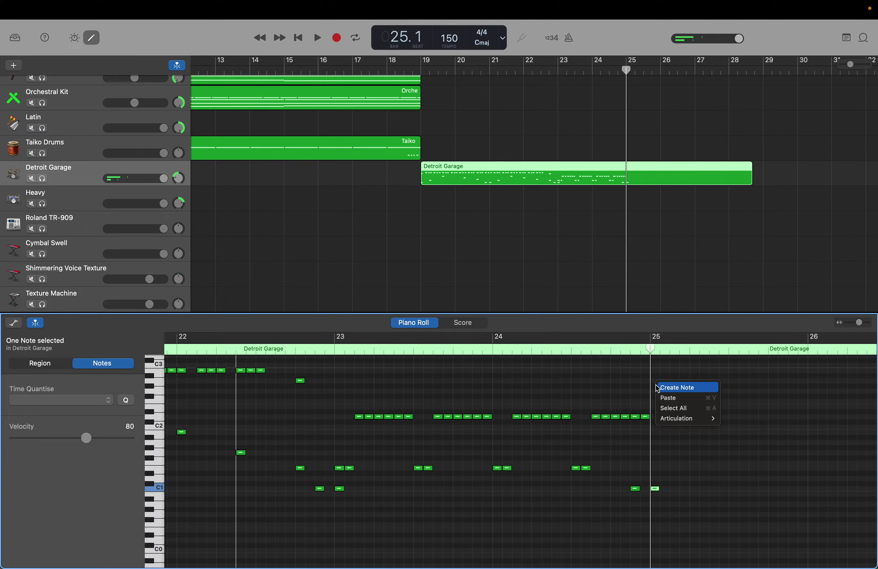
pyautogui.click(659, 388)
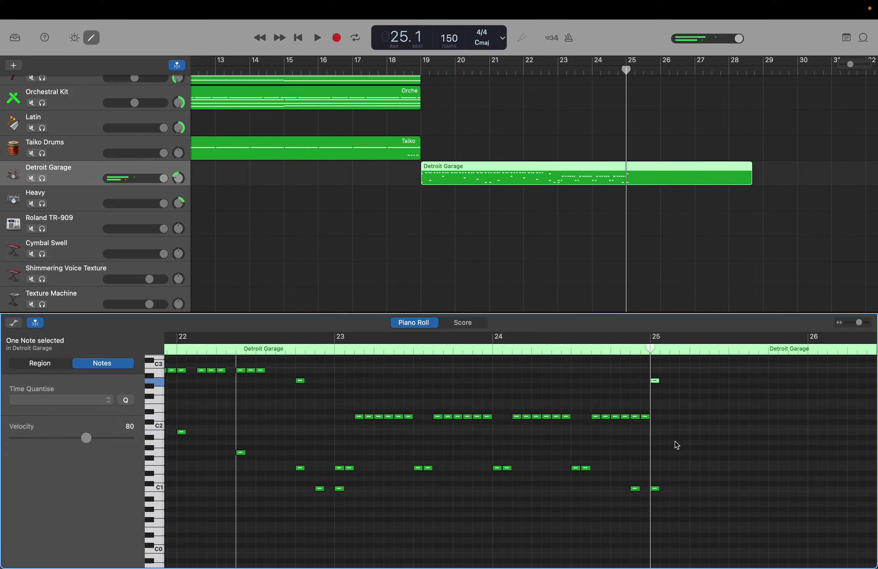
# Add an E1 note on beat 2 of bar 25 and an A#1 note half a beat after it
pyautogui.rightClick(675, 473)
pyautogui.click(679, 474)
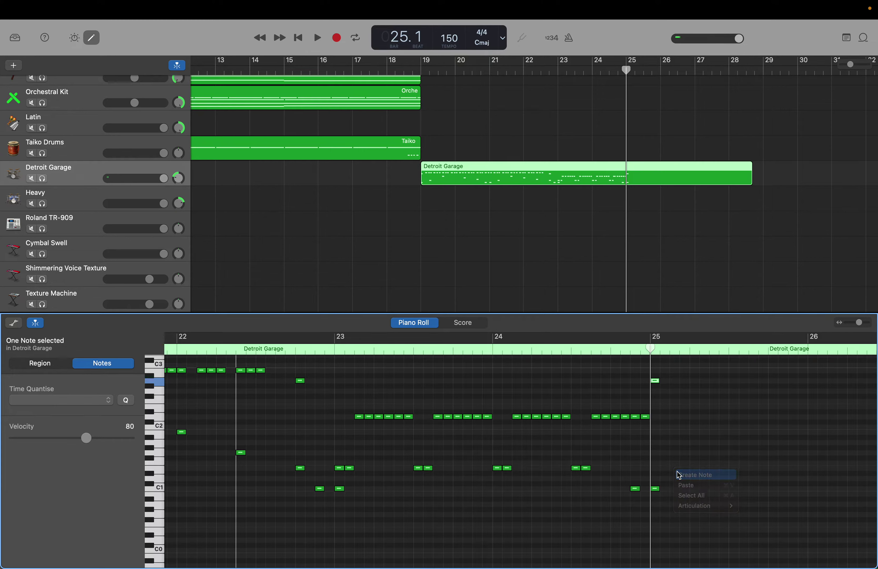
pyautogui.moveTo(676, 469); pyautogui.dragTo(696, 468)
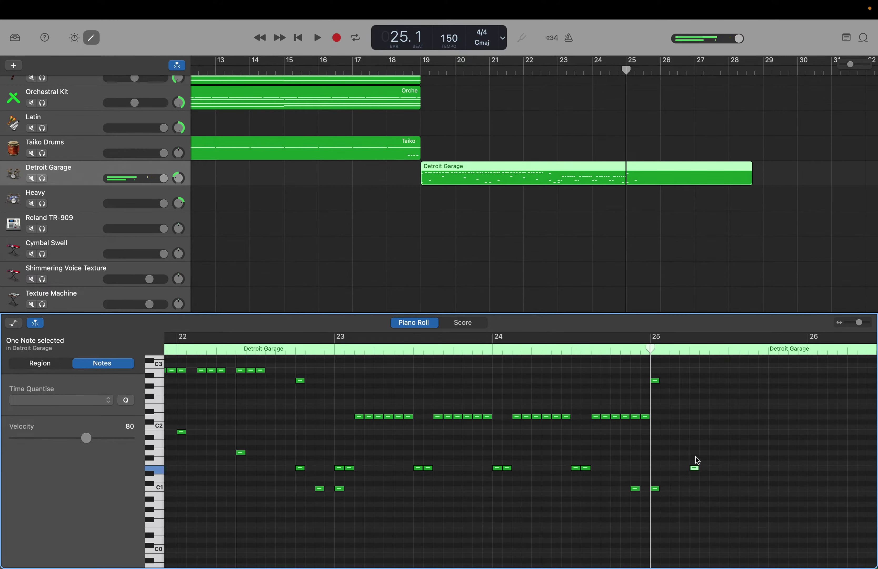
pyautogui.rightClick(706, 442)
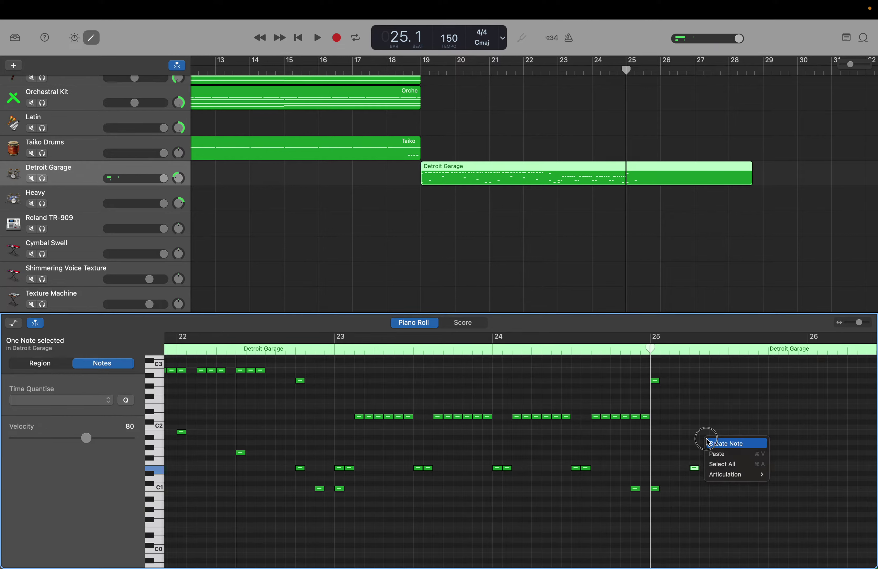
pyautogui.click(709, 443)
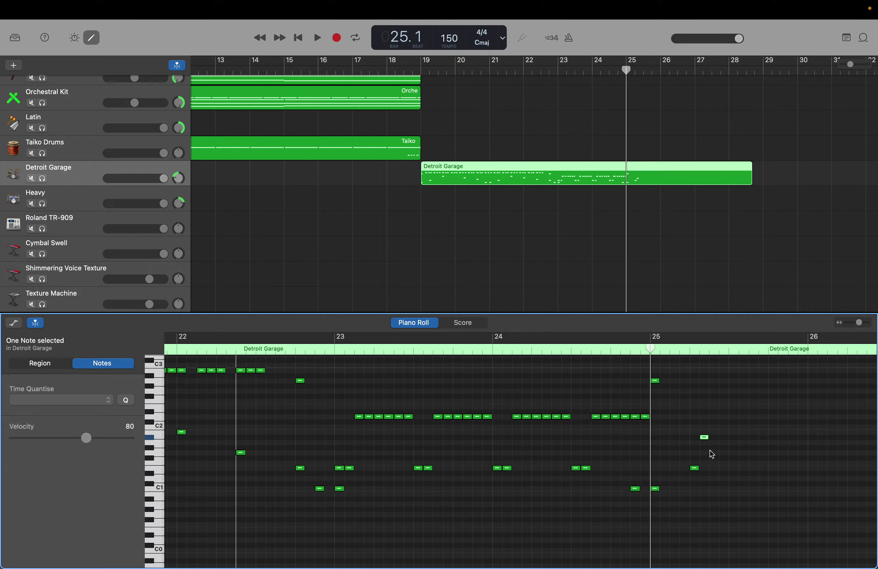
pyautogui.moveTo(706, 439); pyautogui.dragTo(725, 438)
pyautogui.moveTo(725, 443)
pyautogui.mouseDown()
pyautogui.moveTo(703, 442)
pyautogui.moveTo(712, 438)
pyautogui.mouseUp()
# Add E1 notes on the second half of beat 3 and on beat 4 of bar 25
pyautogui.hscroll(10, 742, 478)
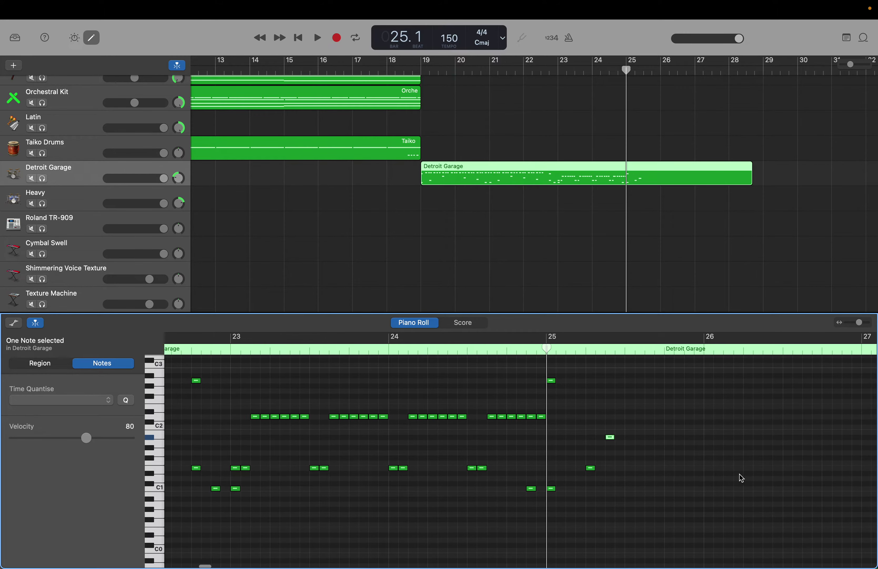
pyautogui.hscroll(1, 742, 478)
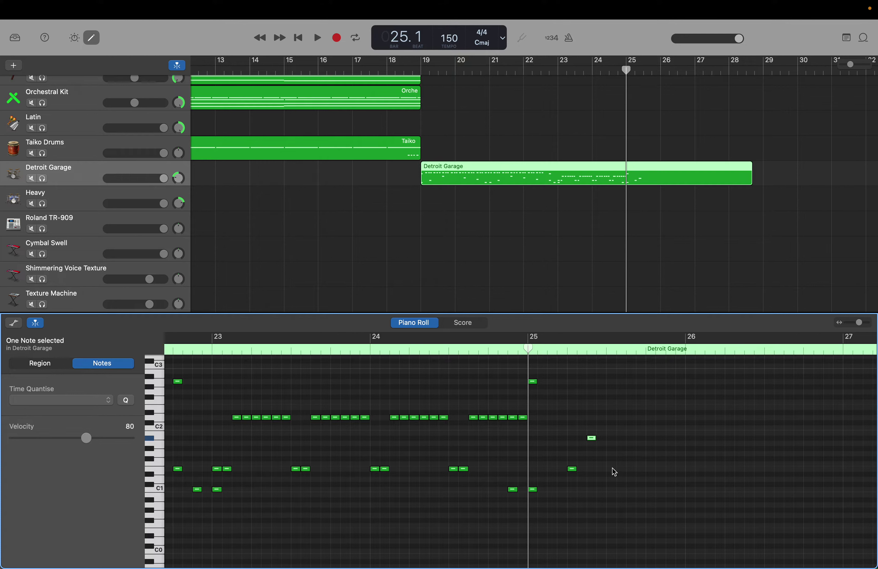
pyautogui.rightClick(629, 470)
pyautogui.click(650, 473)
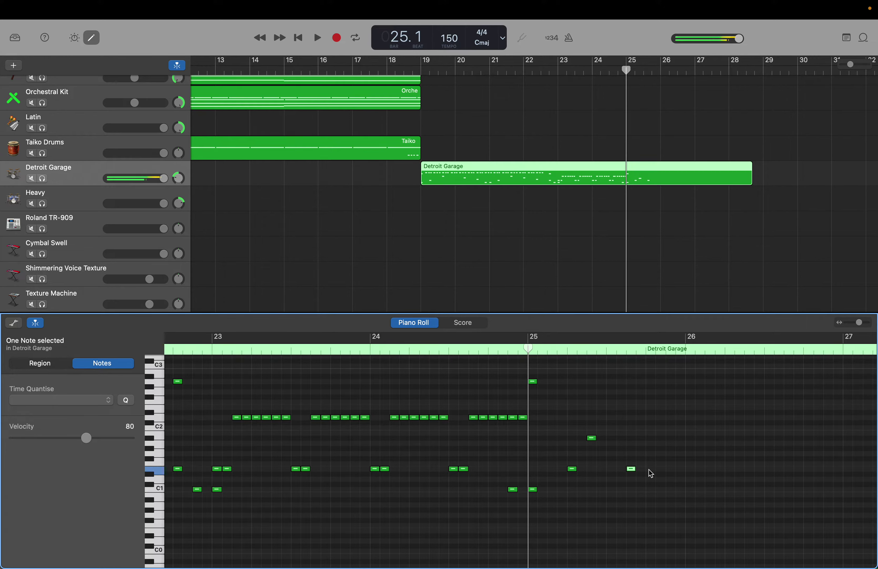
pyautogui.rightClick(651, 473)
pyautogui.click(670, 476)
# Add four E1 notes on consecutive sixteenths across beat 1 of bar 26
pyautogui.click(691, 473)
pyautogui.rightClick(690, 472)
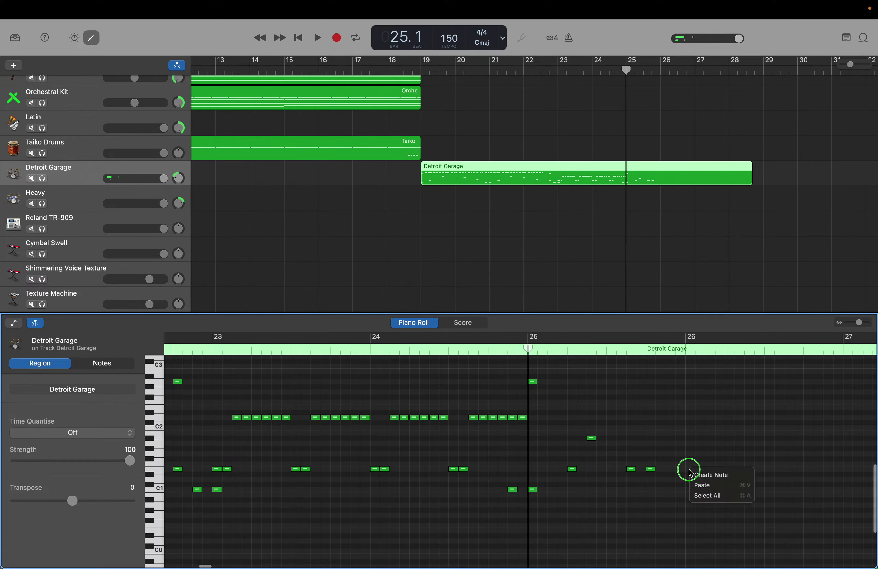
pyautogui.click(697, 474)
pyautogui.click(701, 472)
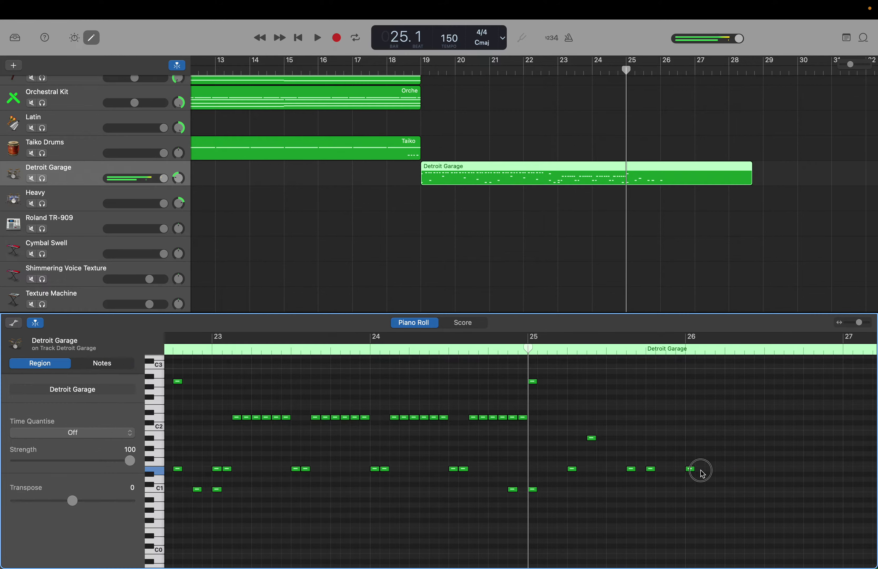
pyautogui.rightClick(702, 473)
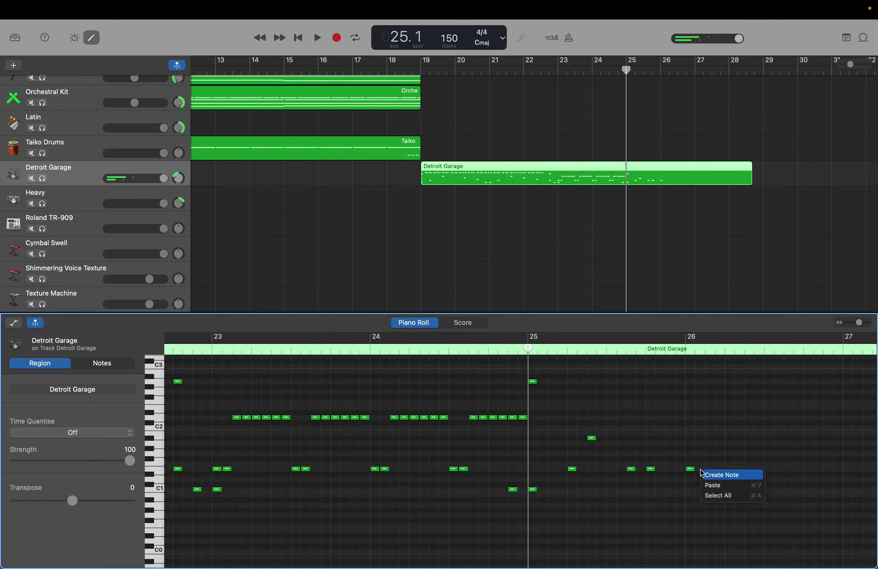
pyautogui.click(708, 473)
pyautogui.rightClick(710, 474)
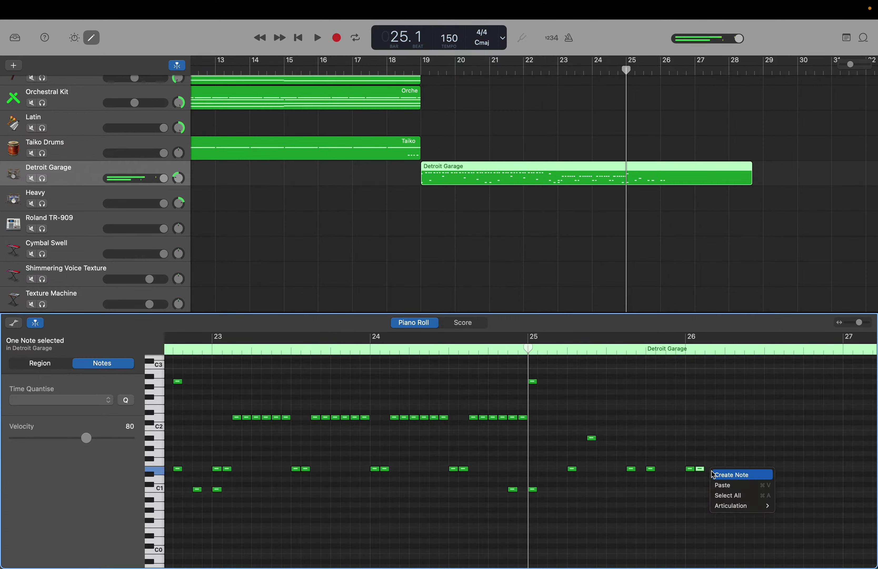
pyautogui.click(714, 474)
pyautogui.rightClick(718, 473)
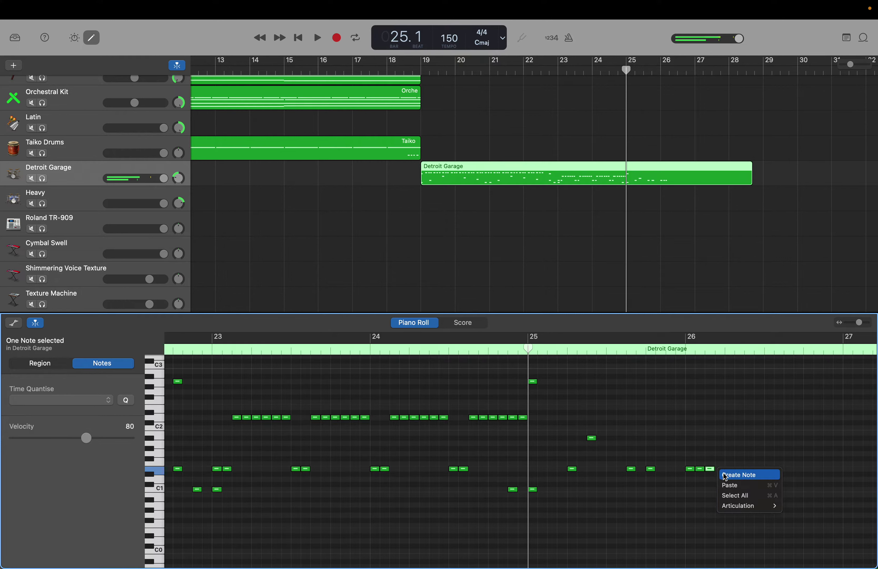
pyautogui.click(724, 476)
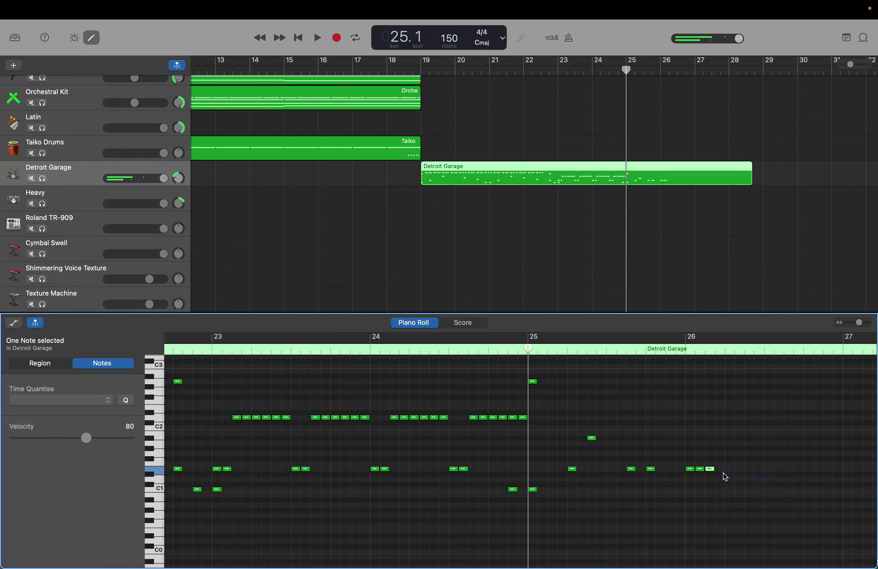
# Add four D2 notes on consecutive sixteenths across beat 2 of bar 26
pyautogui.click(731, 422)
pyautogui.rightClick(731, 421)
pyautogui.click(741, 423)
pyautogui.rightClick(744, 420)
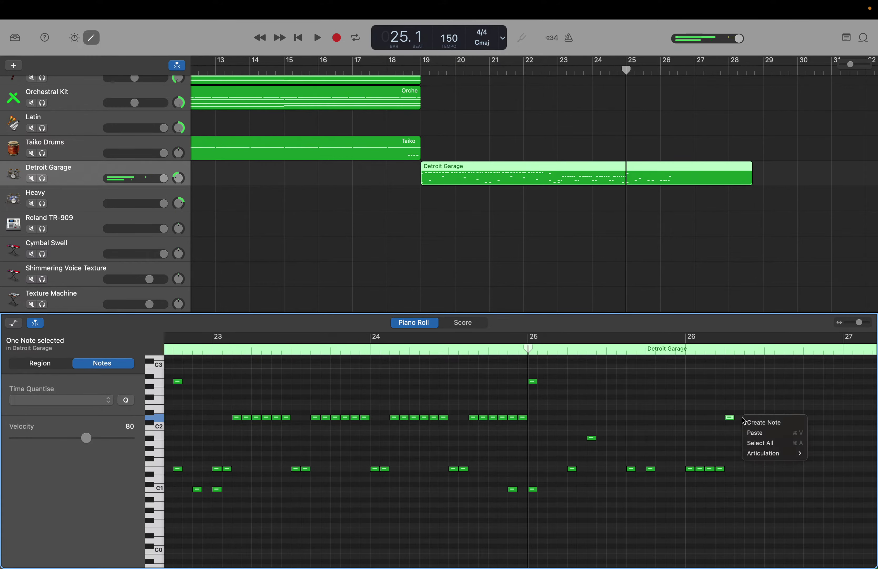
pyautogui.click(751, 422)
pyautogui.rightClick(750, 420)
pyautogui.click(756, 423)
pyautogui.rightClick(759, 422)
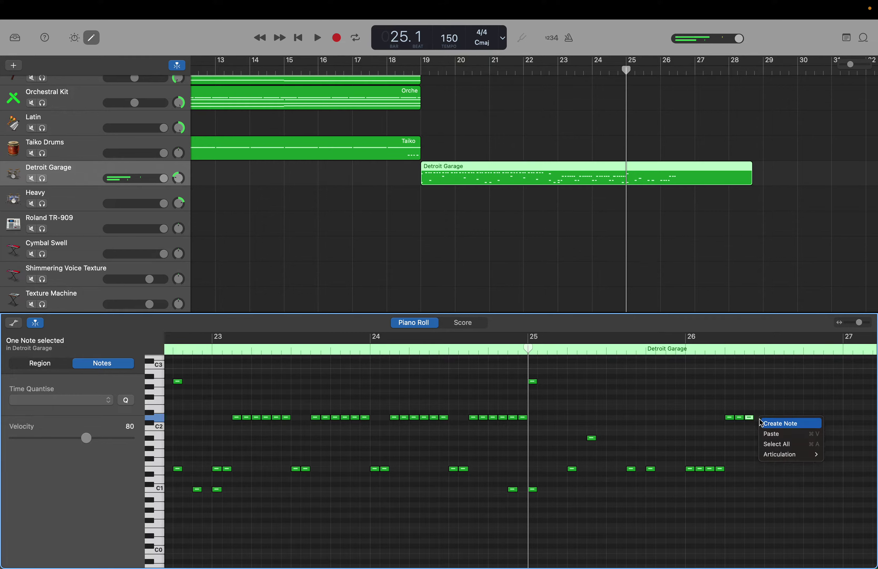
pyautogui.click(762, 423)
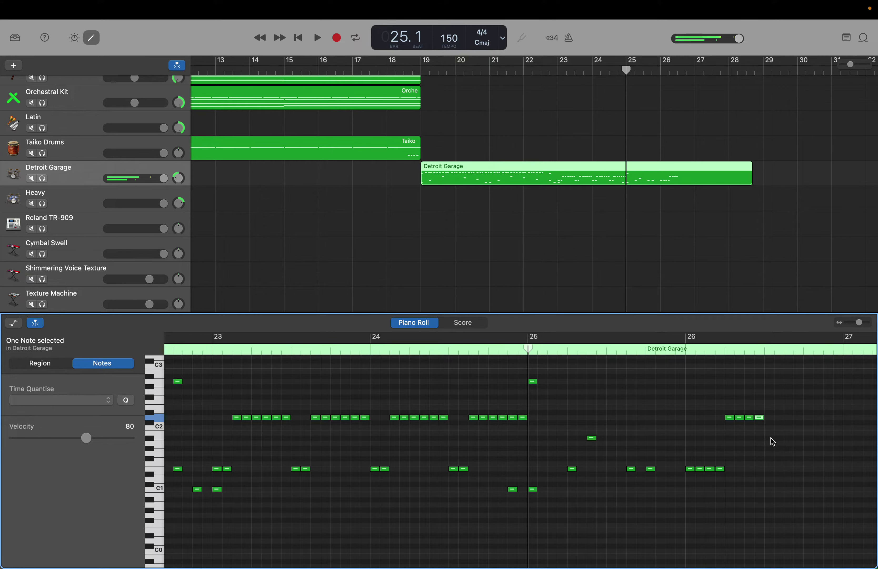
# Add four B1 notes on consecutive sixteenths across beat 3 of bar 26
pyautogui.rightClick(768, 433)
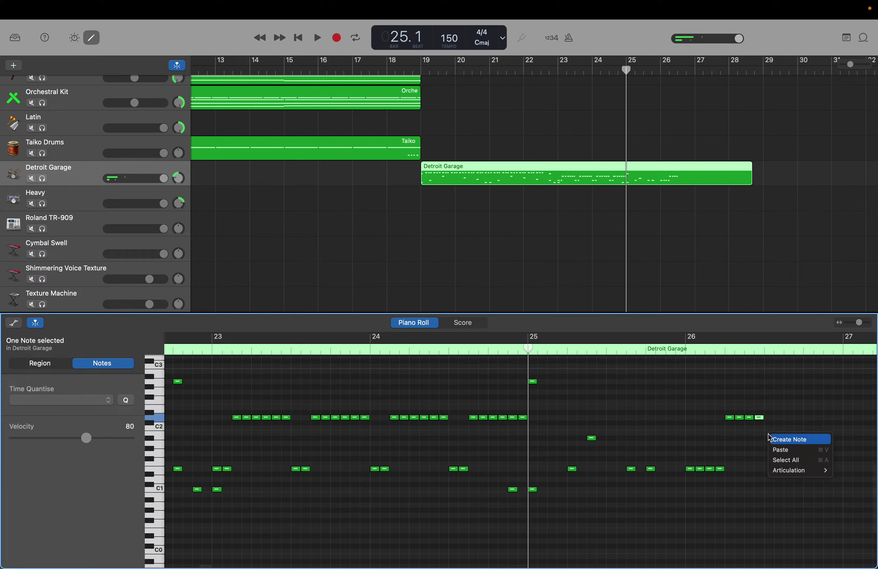
pyautogui.click(775, 436)
pyautogui.rightClick(781, 437)
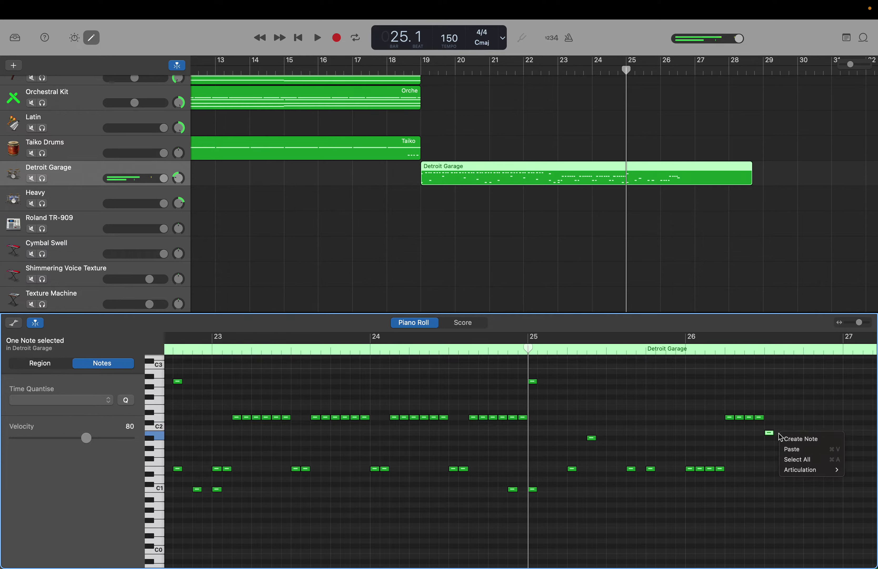
pyautogui.click(784, 438)
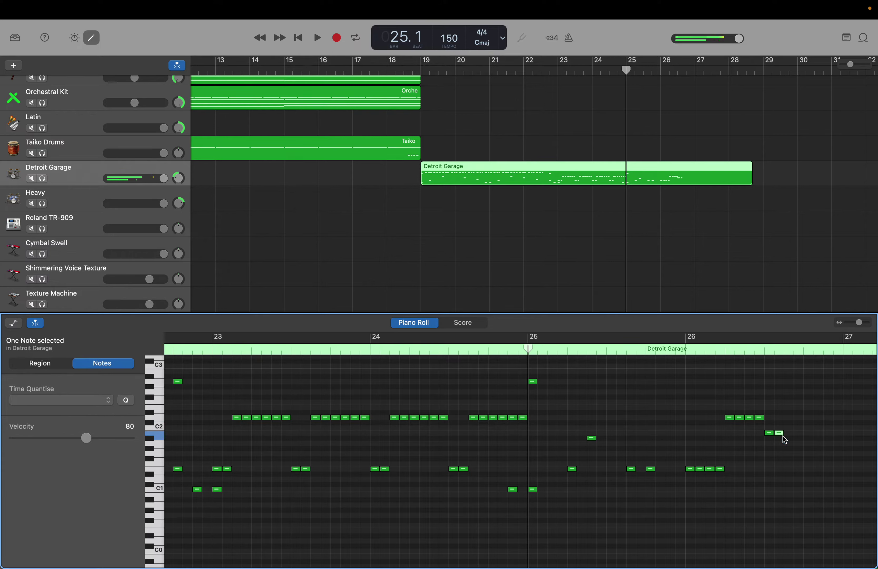
pyautogui.rightClick(793, 437)
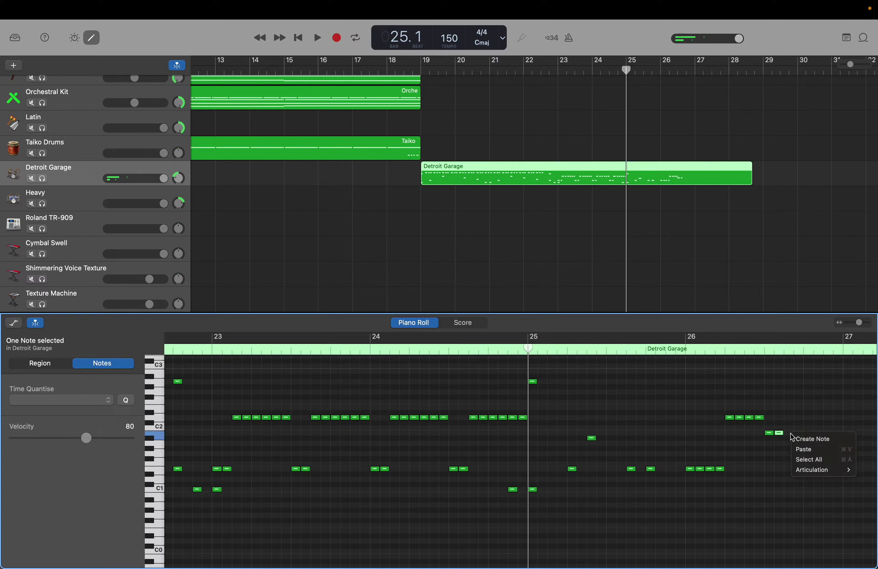
pyautogui.click(797, 440)
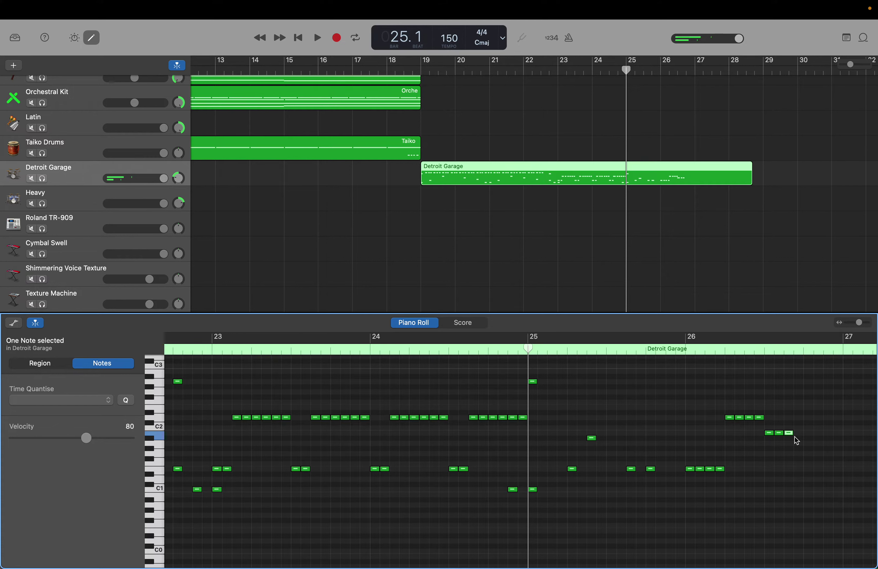
pyautogui.rightClick(801, 437)
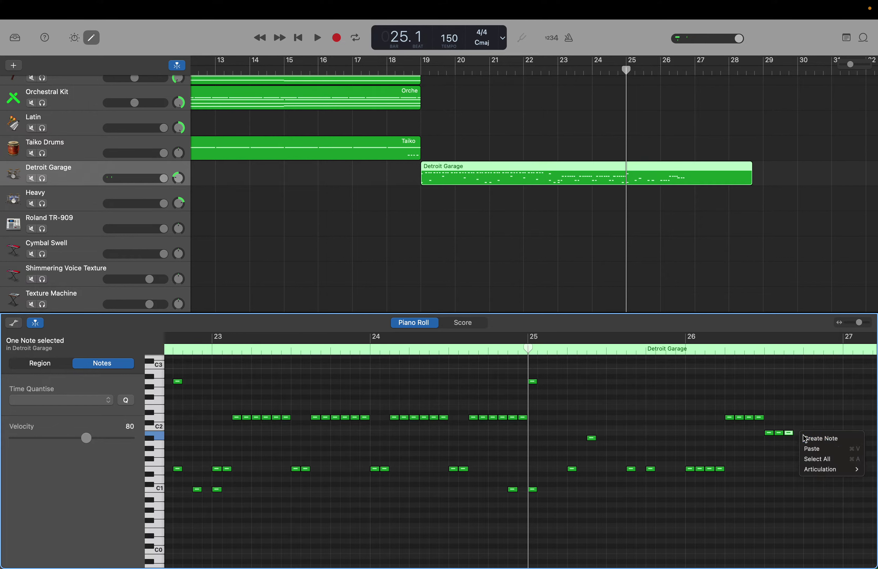
pyautogui.click(804, 439)
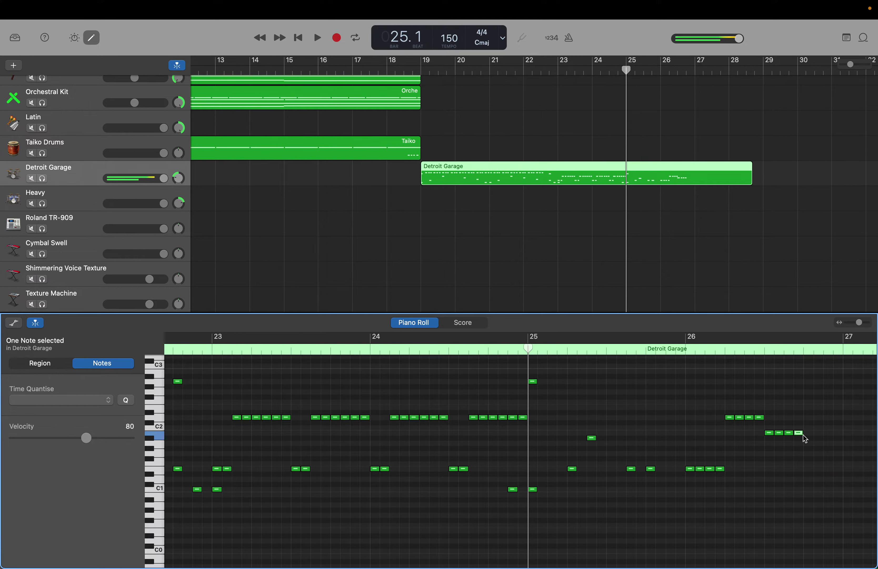
# Add four G1 notes on consecutive sixteenths across beat 4 of bar 26
pyautogui.rightClick(810, 455)
pyautogui.click(811, 458)
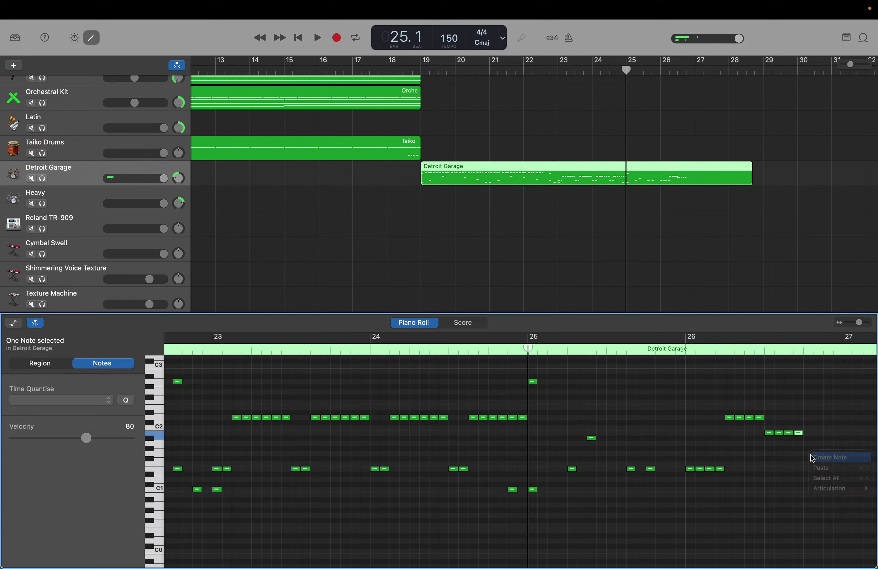
pyautogui.rightClick(819, 457)
pyautogui.click(815, 458)
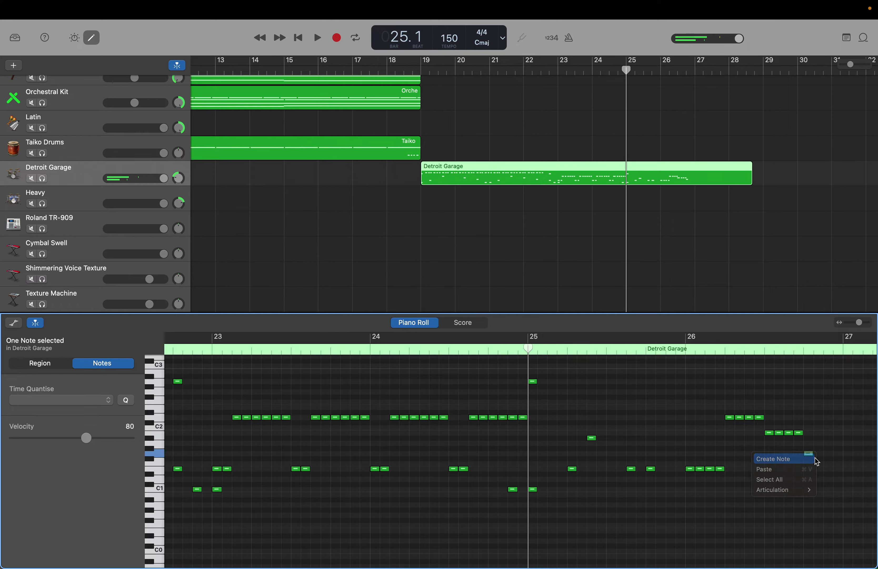
pyautogui.rightClick(830, 459)
pyautogui.click(827, 459)
pyautogui.rightClick(837, 459)
pyautogui.click(836, 459)
# Copy all the Detroit Garage notes in bars 19 through 22 and paste them starting at bar 27
pyautogui.hscroll(5, 704, 467)
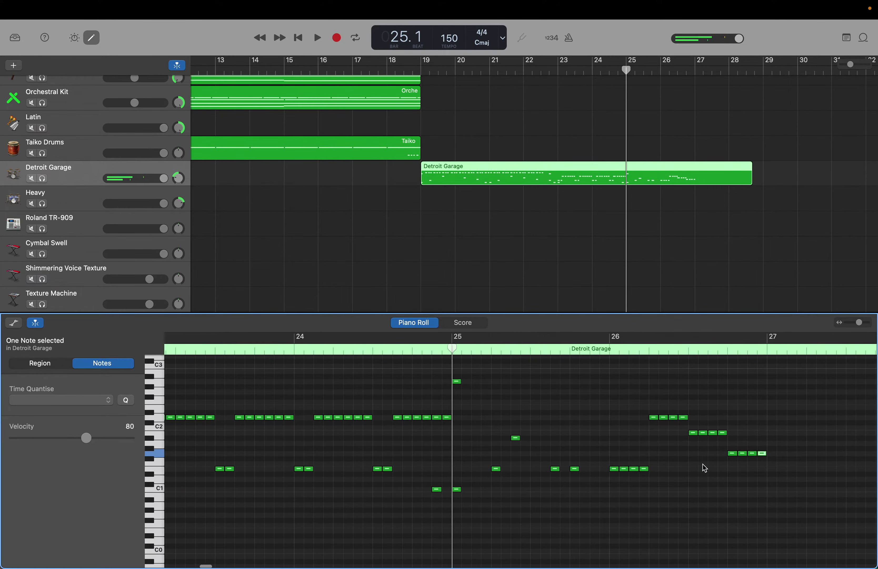
pyautogui.hscroll(-6, 705, 467)
pyautogui.hscroll(-10, 704, 467)
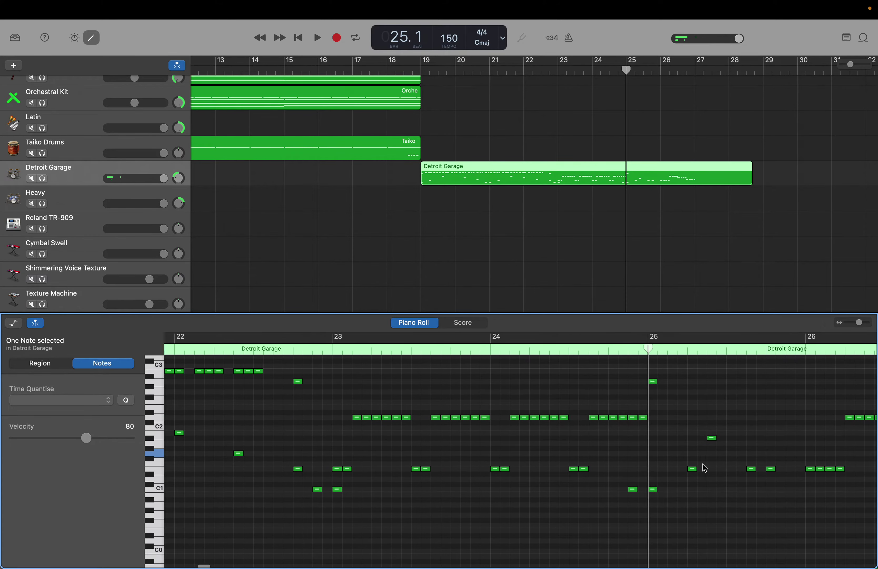
pyautogui.hscroll(-10, 704, 467)
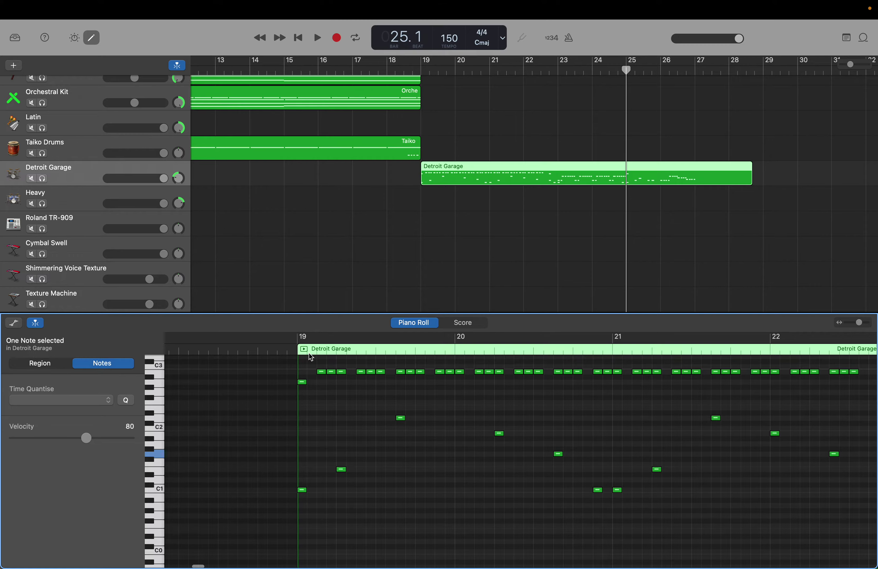
pyautogui.moveTo(303, 361); pyautogui.dragTo(849, 522)
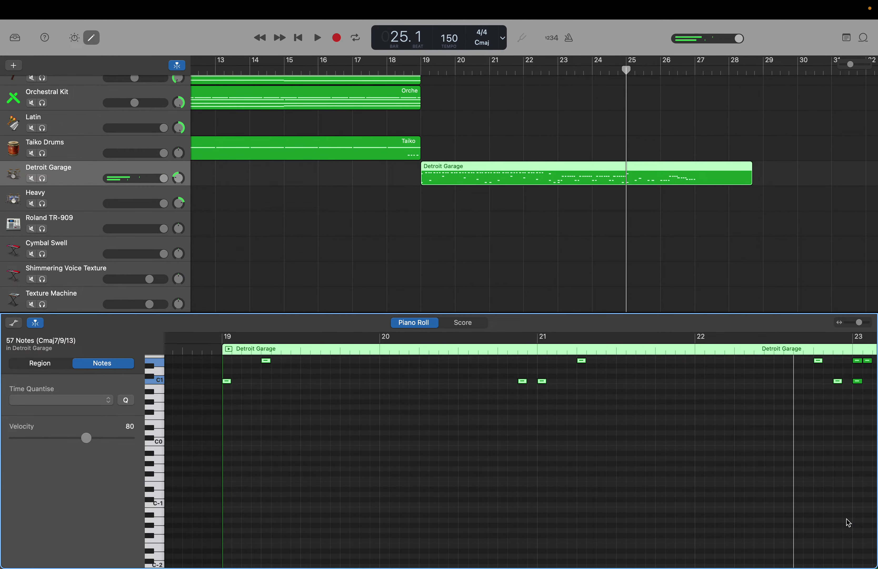
pyautogui.scroll(5, 848, 522)
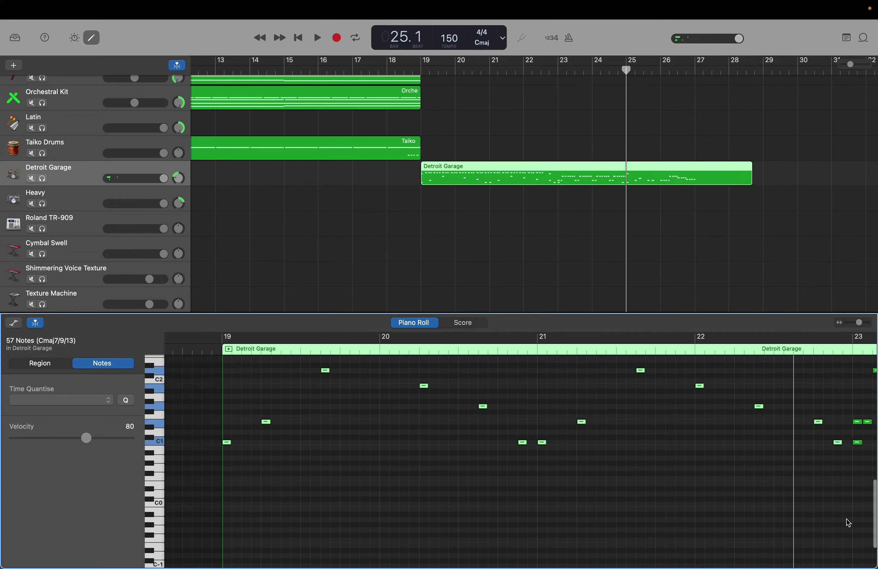
pyautogui.hscroll(-2, 848, 523)
pyautogui.scroll(3, 849, 522)
pyautogui.hscroll(3, 849, 522)
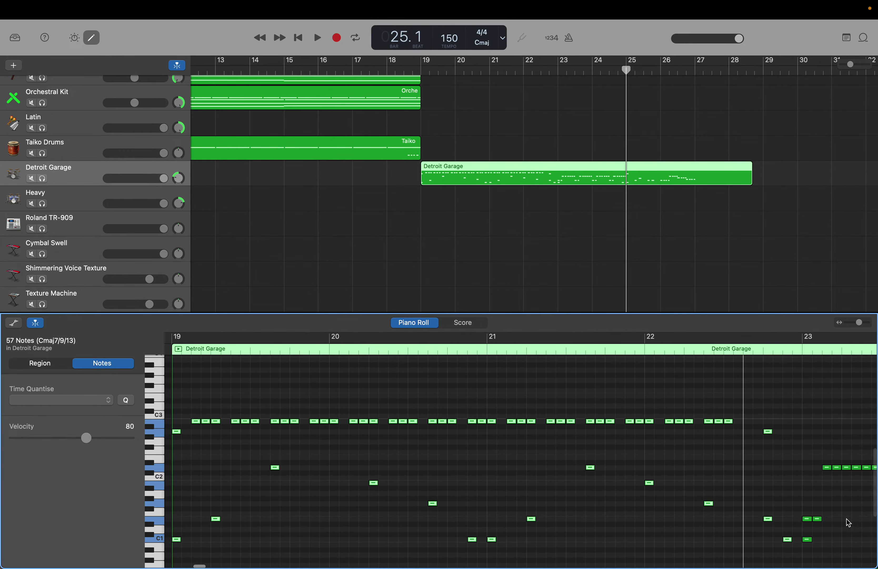
pyautogui.hscroll(5, 849, 521)
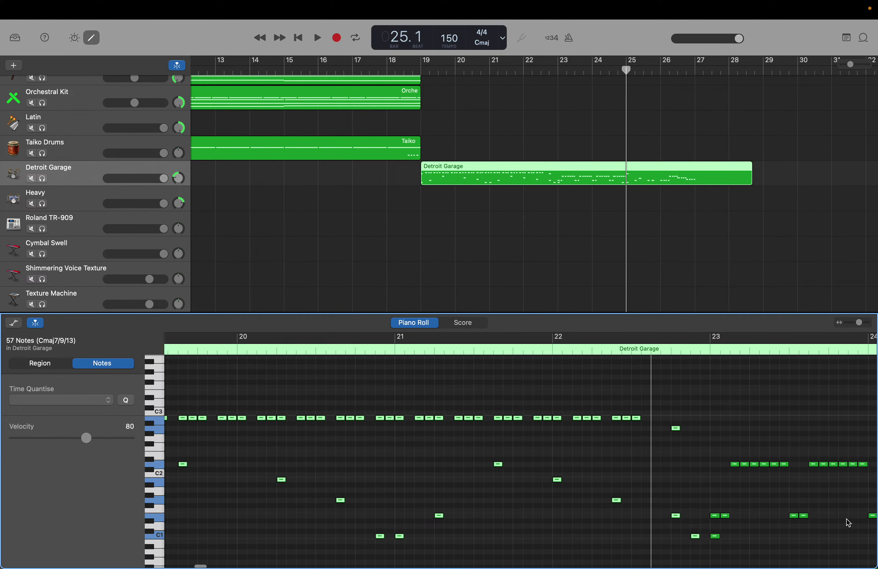
pyautogui.hscroll(1, 849, 522)
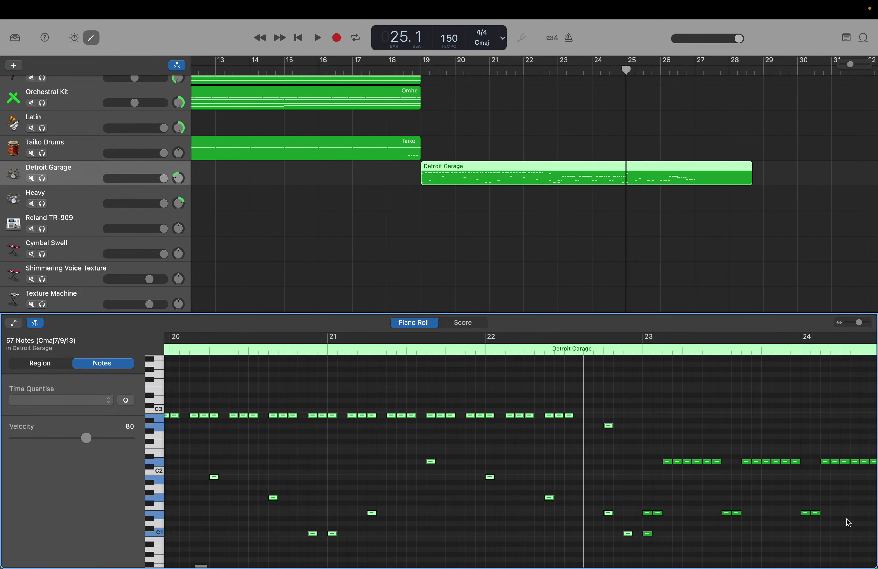
pyautogui.hscroll(5, 847, 519)
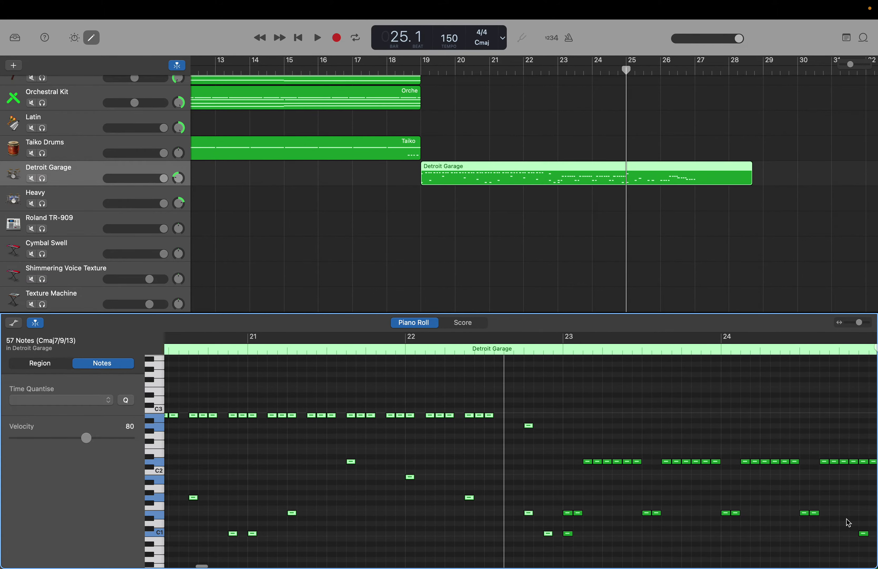
pyautogui.hscroll(10, 847, 519)
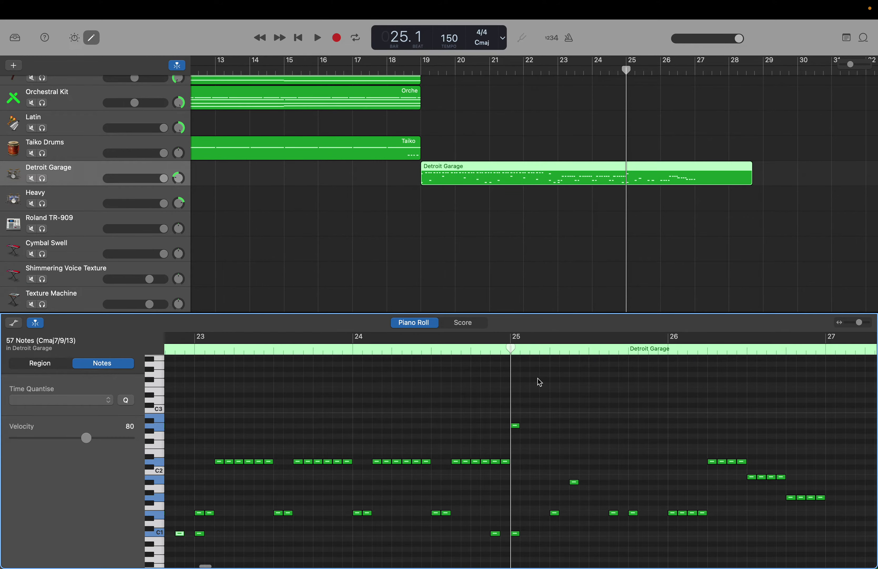
pyautogui.moveTo(511, 352); pyautogui.dragTo(825, 387)
pyautogui.hscroll(10, 825, 387)
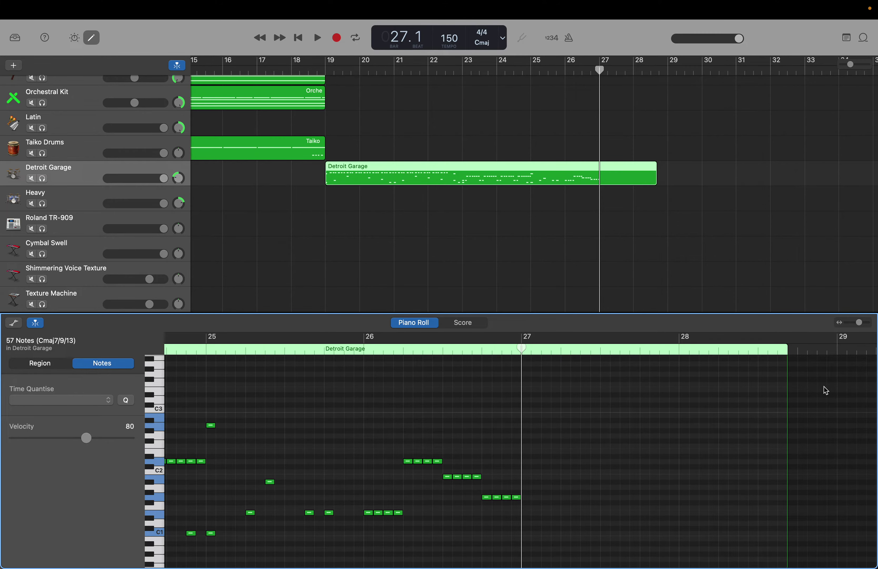
pyautogui.hscroll(15, 827, 390)
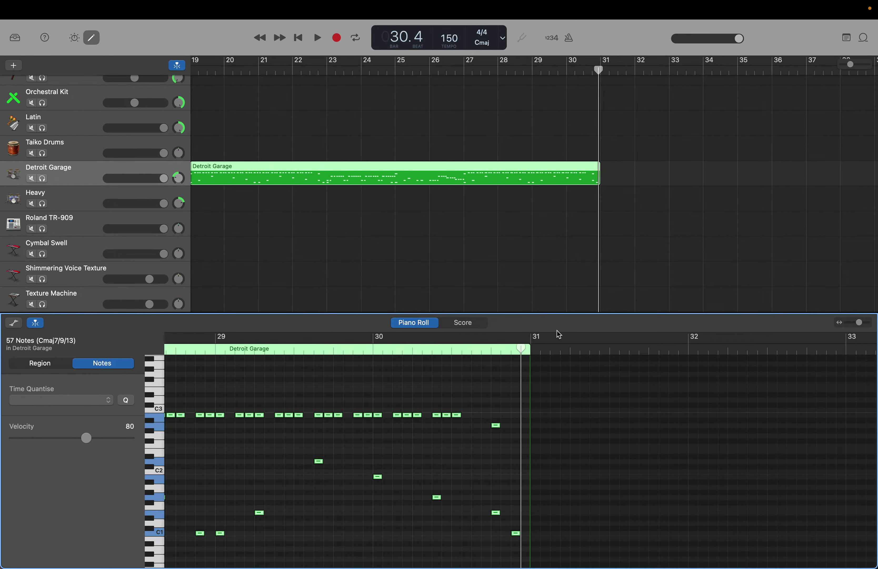
# Place the playhead at the start of bar 31, at the end of the Detroit Garage region
pyautogui.click(522, 346)
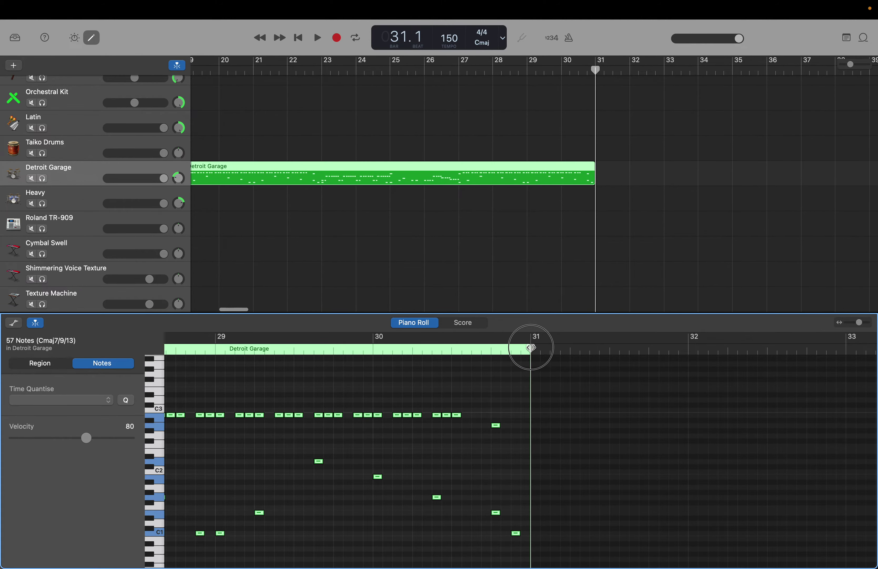
pyautogui.hscroll(-10, 473, 396)
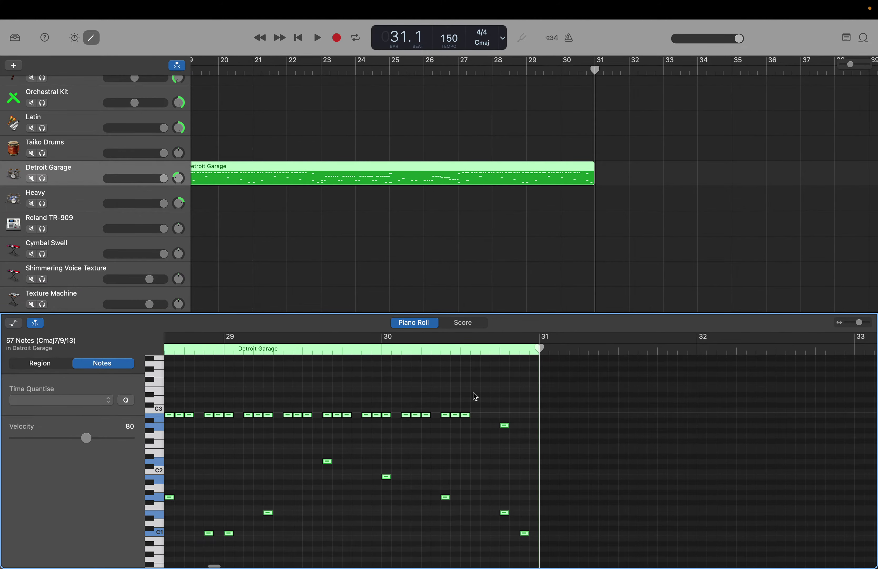
pyautogui.hscroll(10, 475, 396)
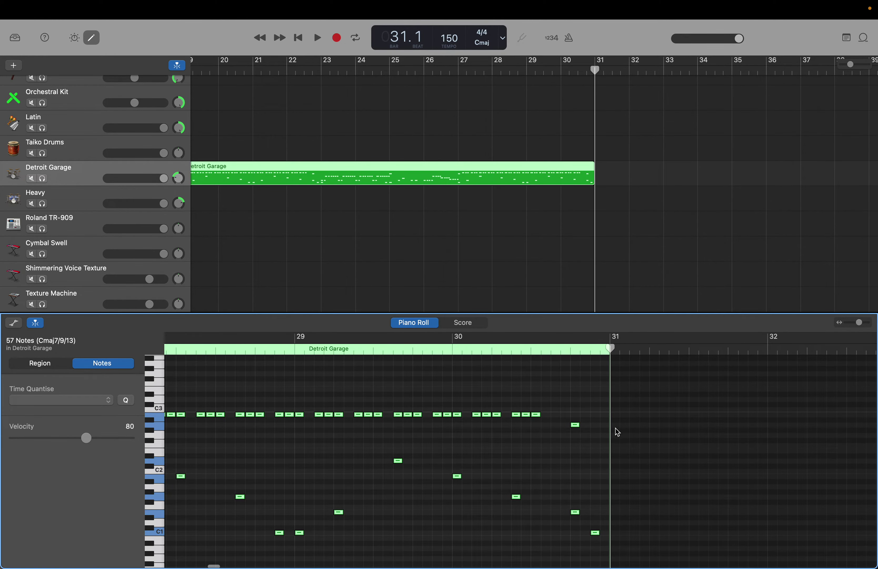
# Extend the end of the Detroit Garage region from bar 31 to beyond bar 45
pyautogui.moveTo(595, 182); pyautogui.dragTo(865, 183)
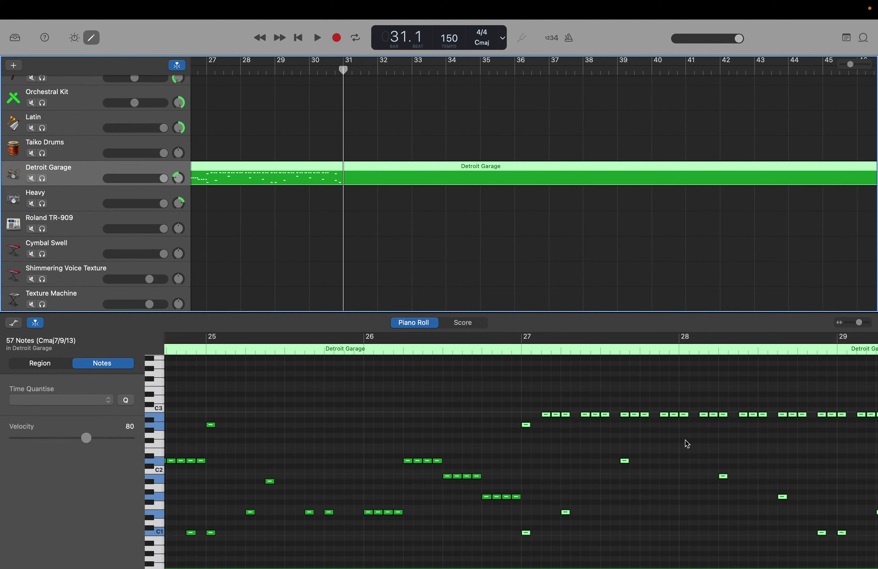
pyautogui.hscroll(5, 685, 440)
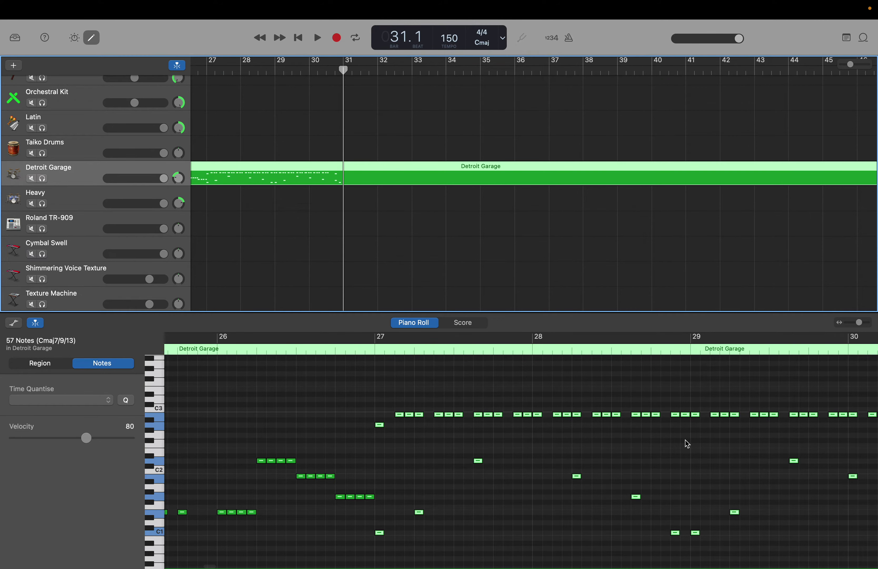
pyautogui.hscroll(5, 686, 440)
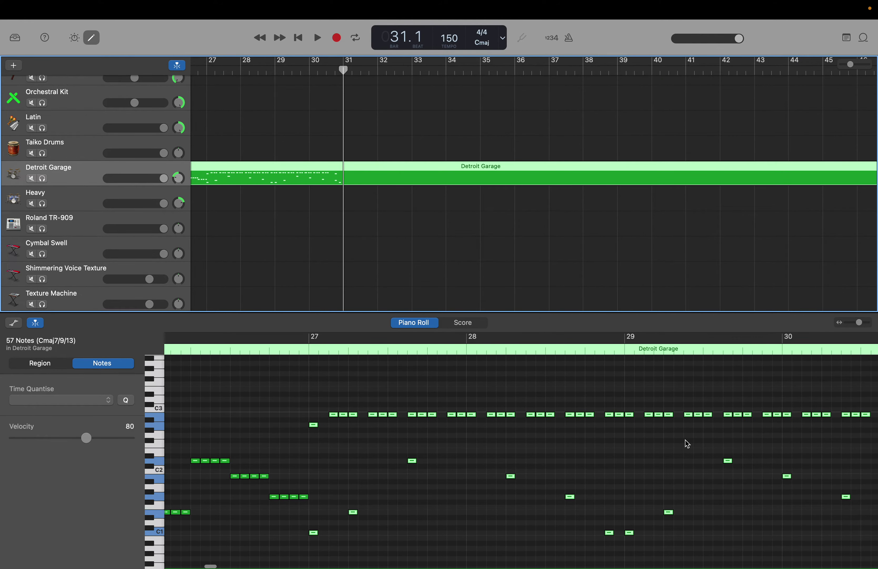
pyautogui.hscroll(2, 685, 440)
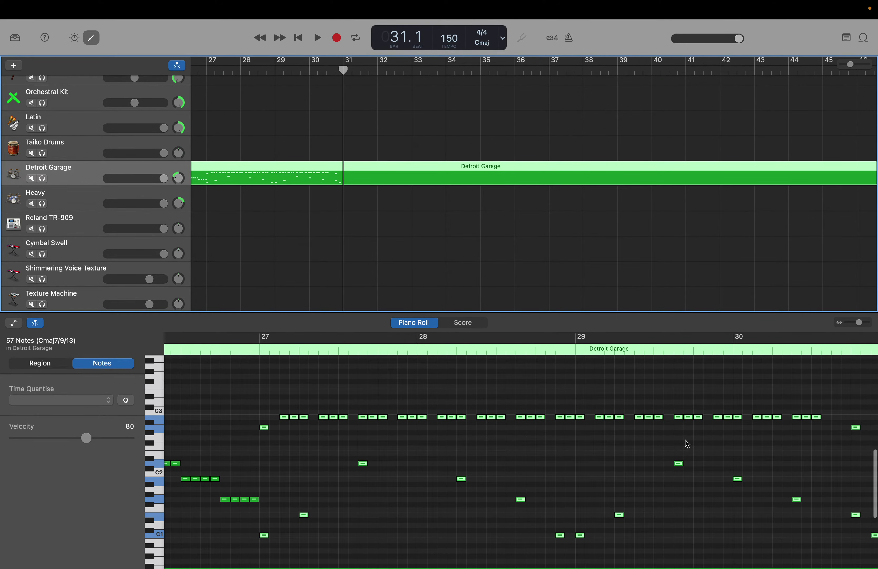
pyautogui.hscroll(1, 485, 445)
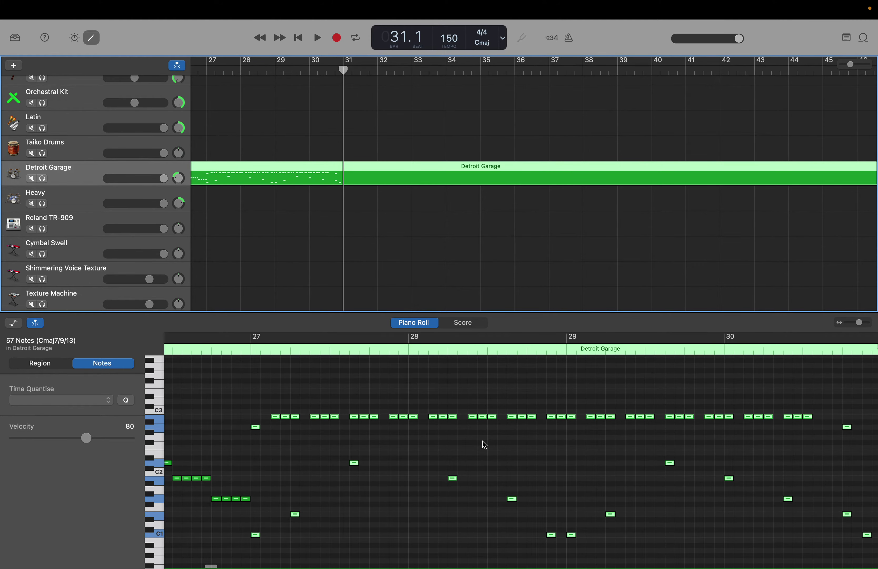
pyautogui.hscroll(8, 485, 445)
pyautogui.hscroll(14, 485, 445)
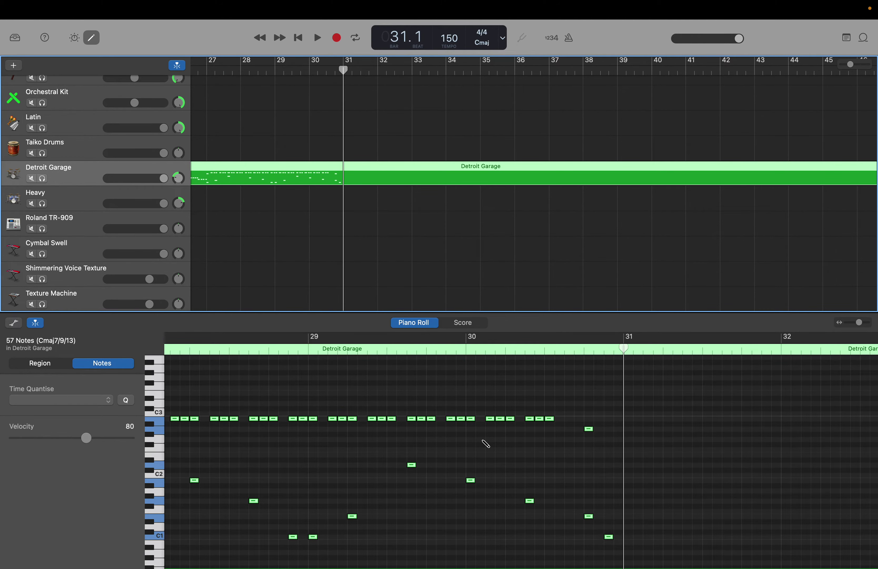
# Undo the region extension and paste the copied four-bar drum pattern starting at bar 31
pyautogui.press('super+z')
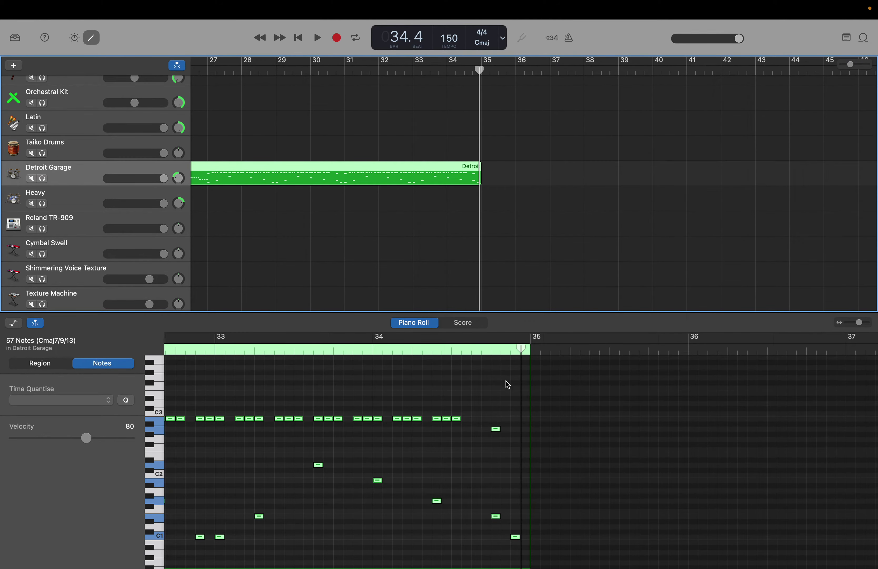
pyautogui.hscroll(-20, 445, 447)
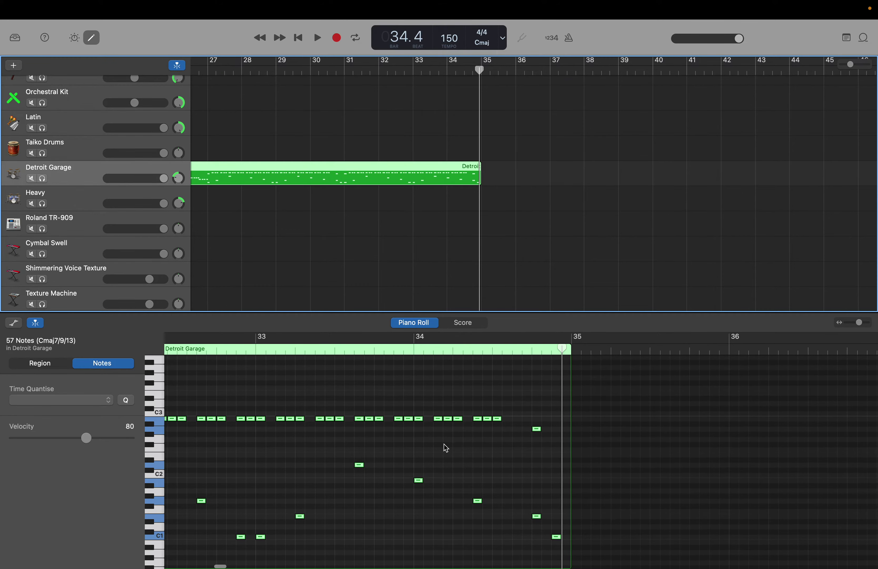
# Undo the paste at bar 31 and lower the four single accent notes in bars 27 and 28 to C#1
pyautogui.hscroll(-20, 445, 447)
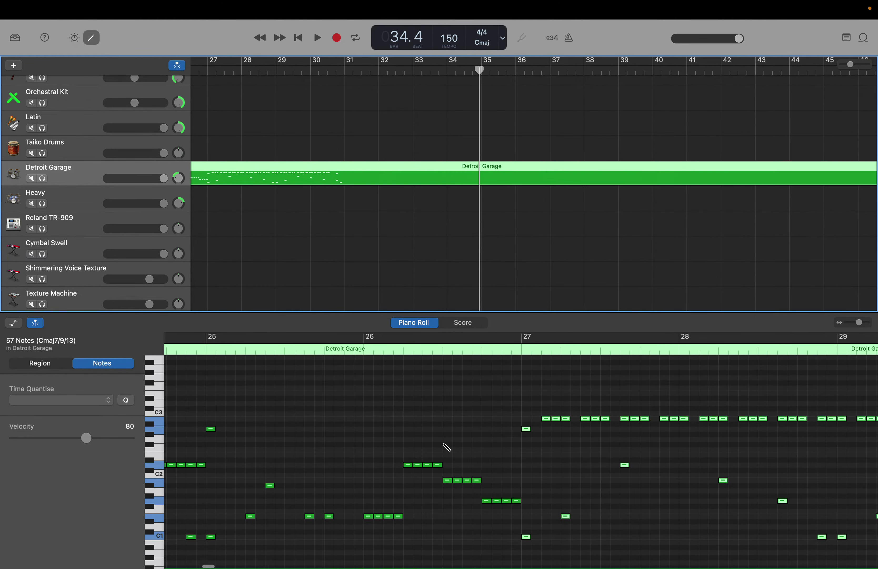
pyautogui.moveTo(603, 521); pyautogui.dragTo(603, 534)
pyautogui.click(597, 510)
pyautogui.moveTo(661, 465); pyautogui.dragTo(661, 532)
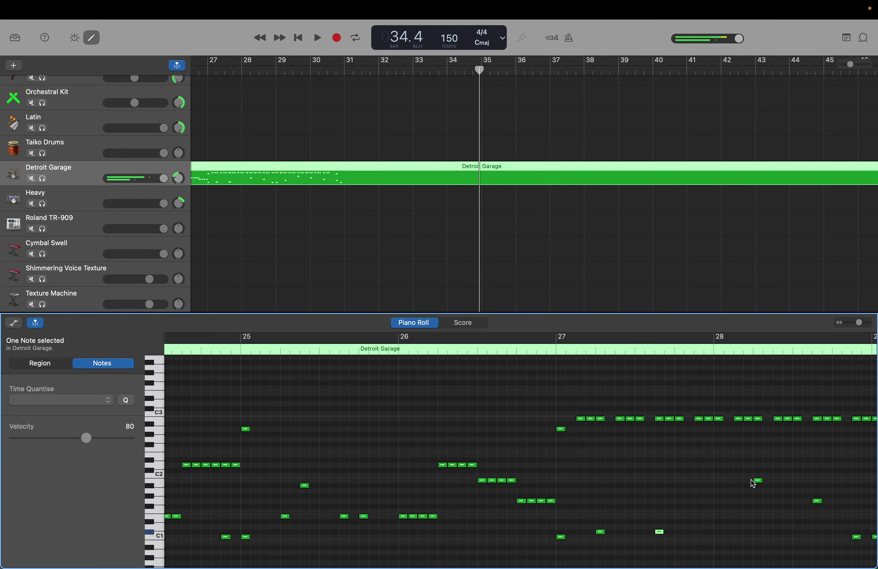
pyautogui.moveTo(759, 484); pyautogui.dragTo(760, 531)
pyautogui.moveTo(817, 505); pyautogui.dragTo(819, 535)
# Lower the single accent notes in bars 29 and 30 to C#1, leaving out the E1 note near the end of bar 30
pyautogui.hscroll(10, 821, 534)
pyautogui.hscroll(2, 820, 535)
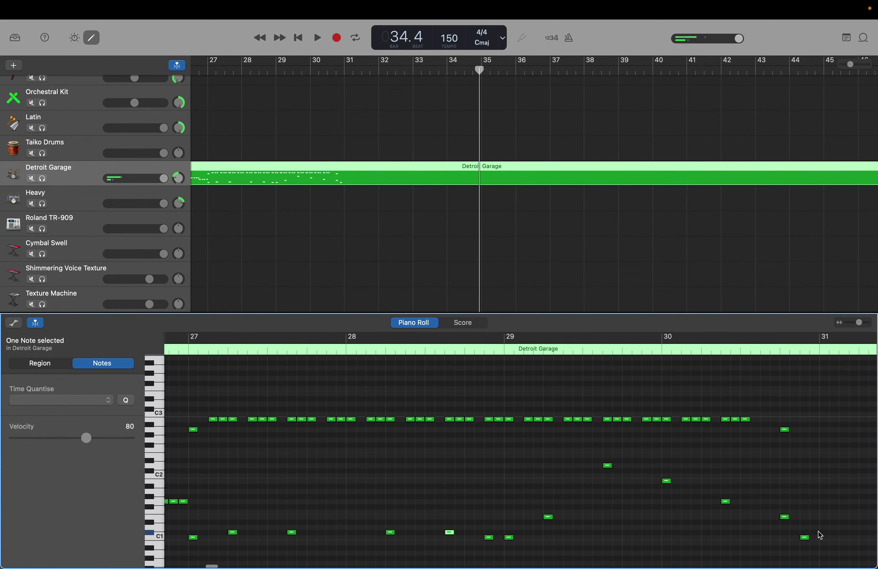
pyautogui.moveTo(549, 521)
pyautogui.mouseDown()
pyautogui.moveTo(549, 544)
pyautogui.moveTo(544, 532)
pyautogui.mouseUp()
pyautogui.moveTo(608, 468); pyautogui.dragTo(610, 530)
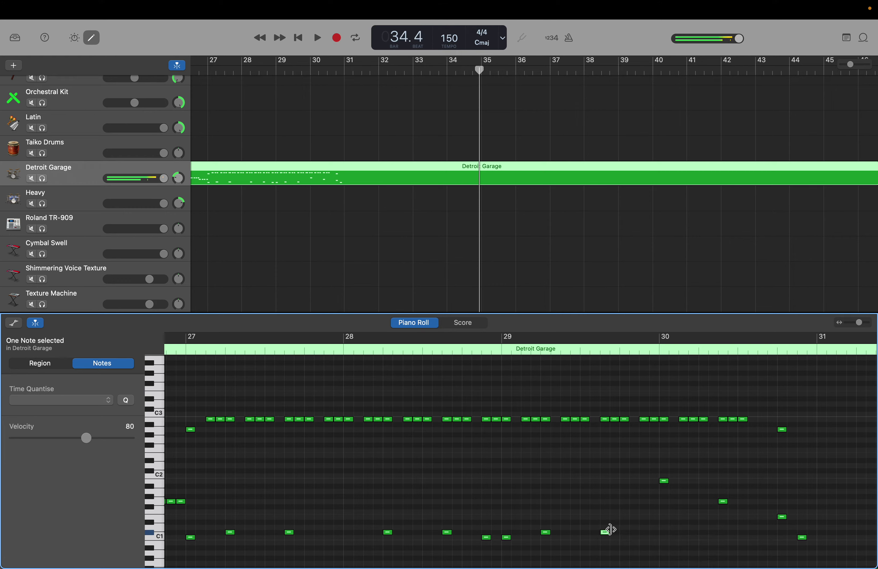
pyautogui.moveTo(664, 484); pyautogui.dragTo(665, 535)
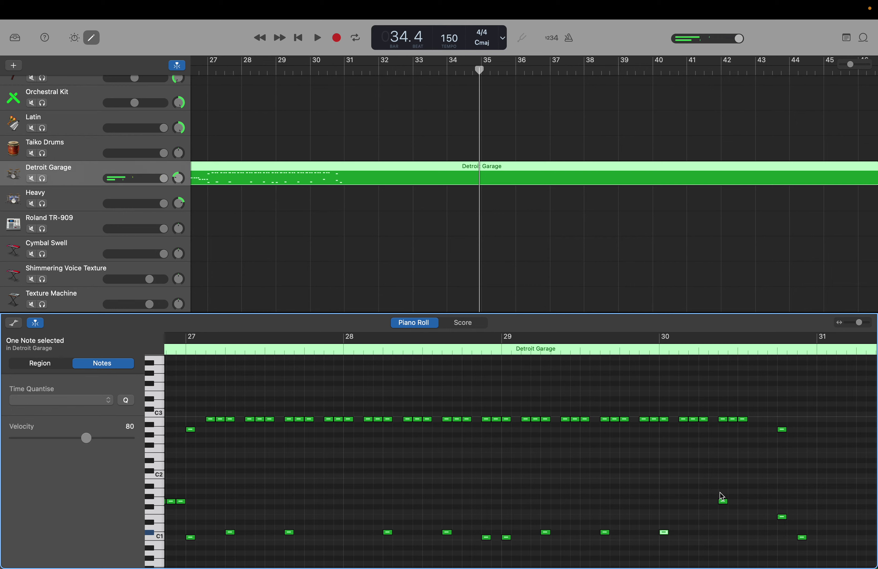
pyautogui.moveTo(725, 505); pyautogui.dragTo(724, 534)
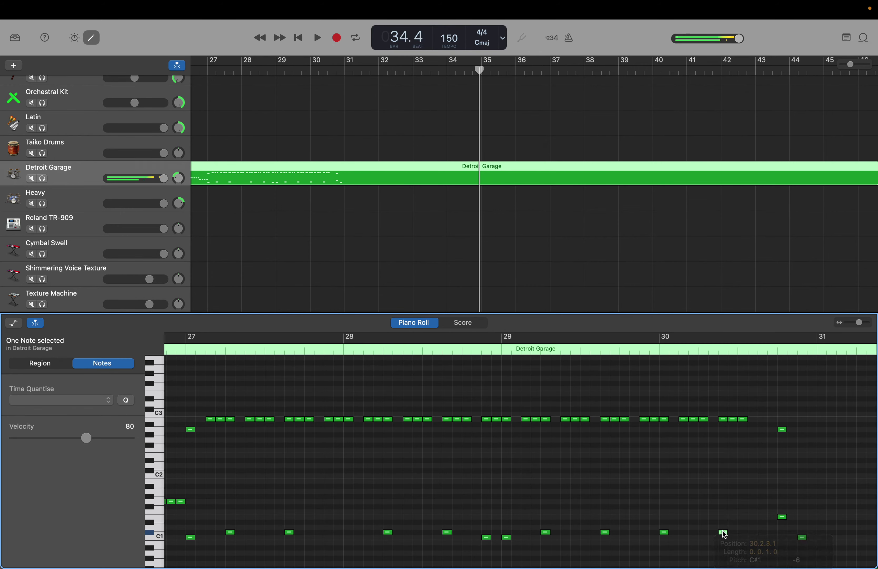
pyautogui.click(783, 517)
# Copy all the Detroit Garage notes in bars 27 through 30 and paste them starting at bar 31
pyautogui.hscroll(-3, 696, 529)
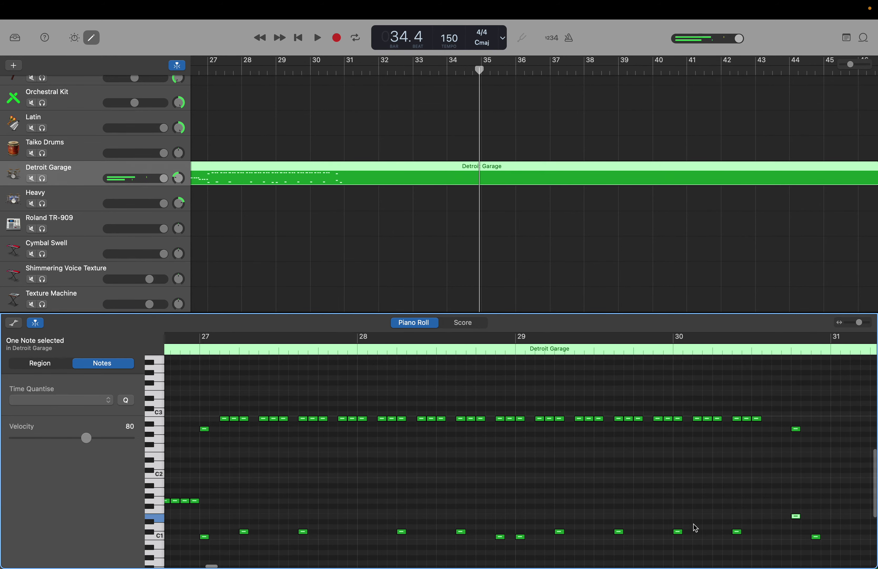
pyautogui.hscroll(-2, 695, 529)
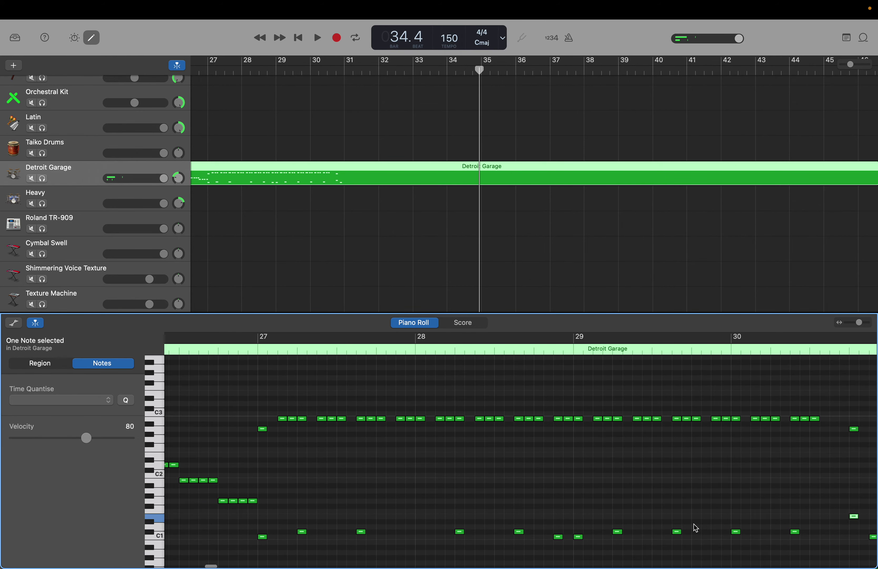
pyautogui.hscroll(-1, 696, 528)
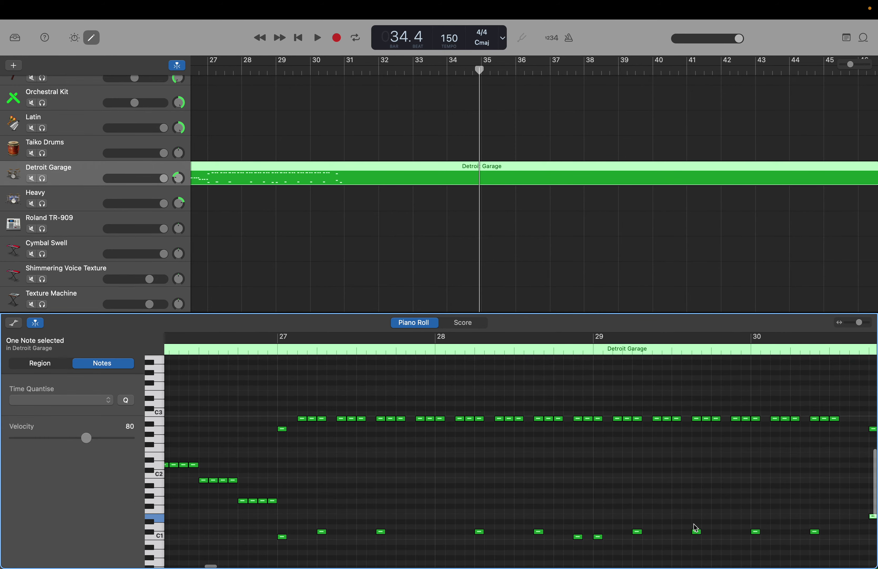
pyautogui.hscroll(3, 696, 528)
pyautogui.hscroll(3, 696, 528)
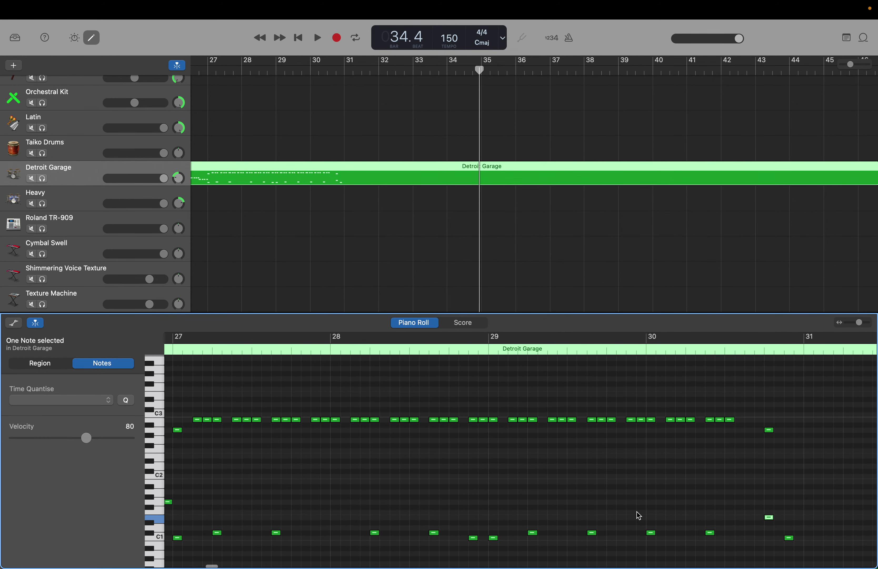
pyautogui.moveTo(177, 417); pyautogui.dragTo(801, 461)
pyautogui.scroll(8, 801, 461)
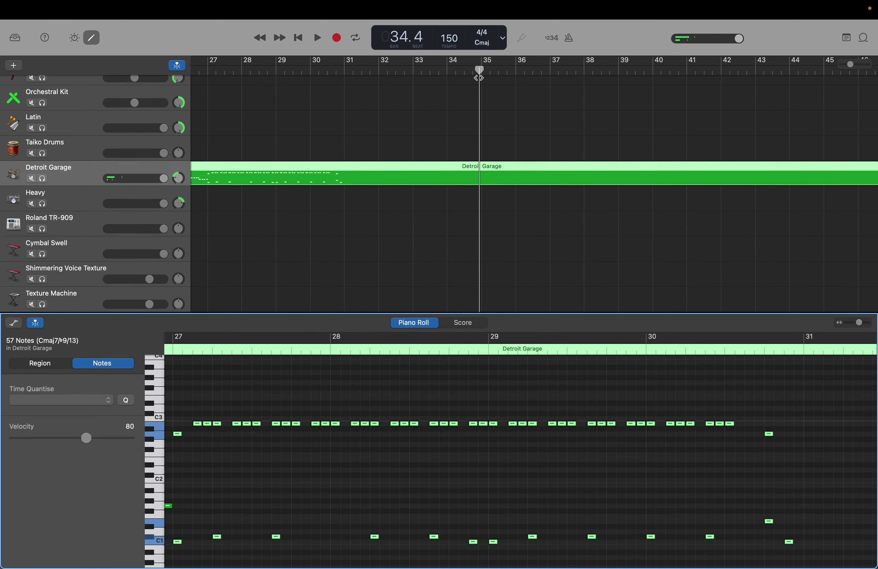
pyautogui.moveTo(479, 71); pyautogui.dragTo(345, 77)
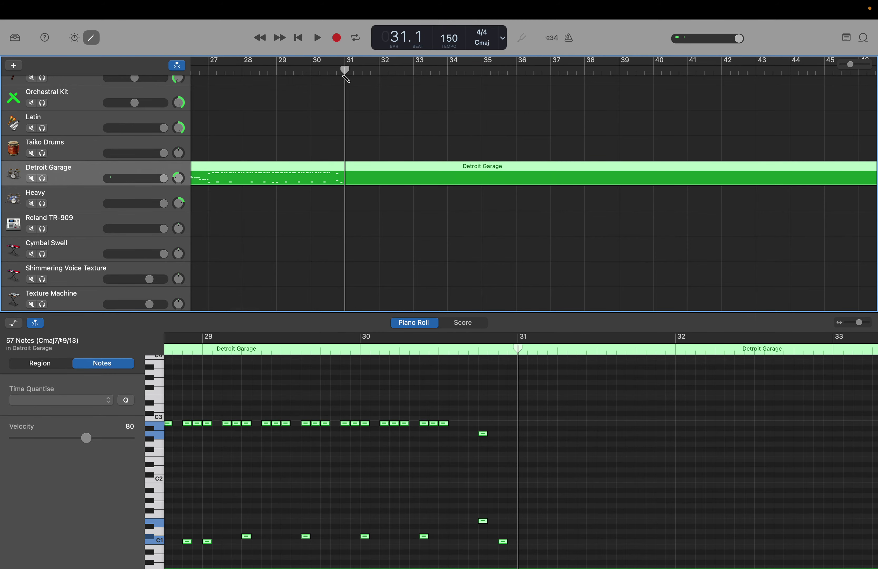
pyautogui.press('super+z')
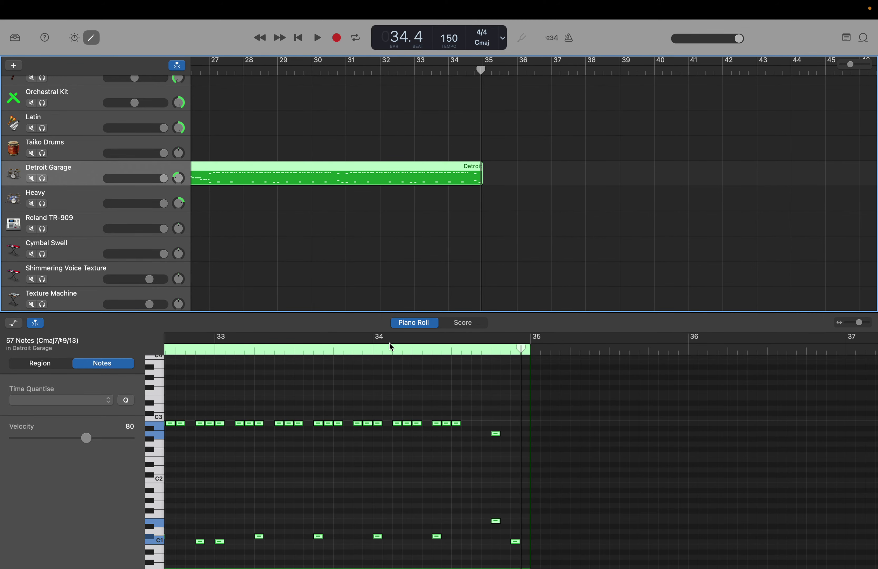
# Audition the E1 note near the end of bar 34 and place the playhead at the start of bar 35
pyautogui.click(465, 450)
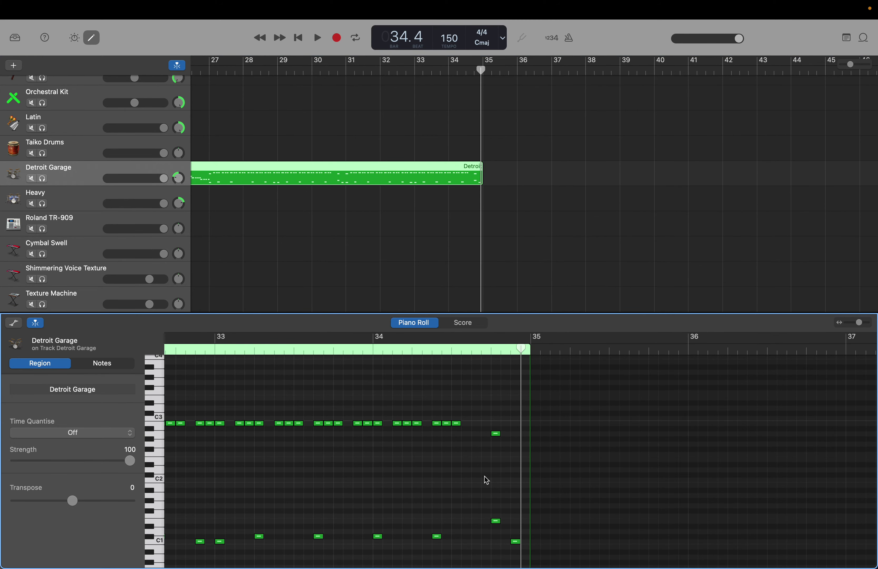
pyautogui.click(496, 521)
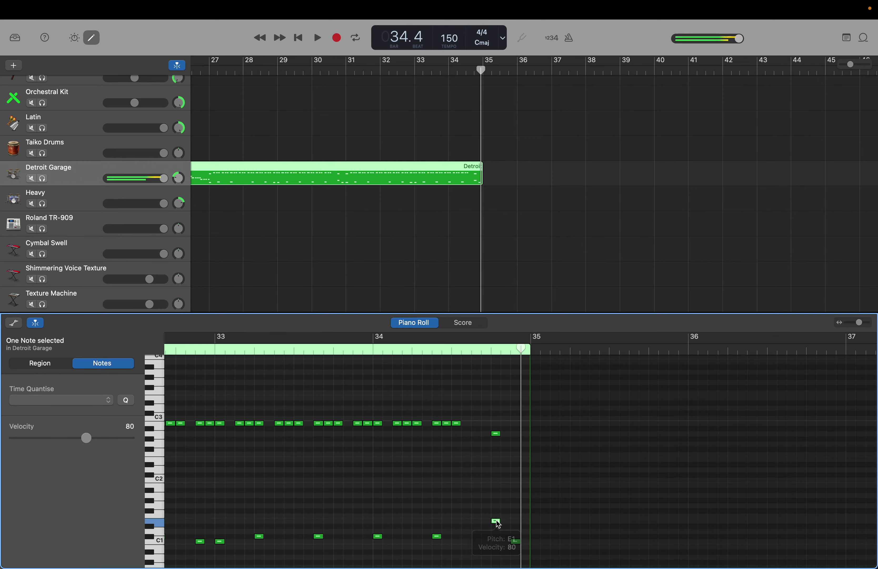
pyautogui.moveTo(497, 521)
pyautogui.mouseDown()
pyautogui.moveTo(457, 522)
pyautogui.moveTo(499, 526)
pyautogui.mouseUp()
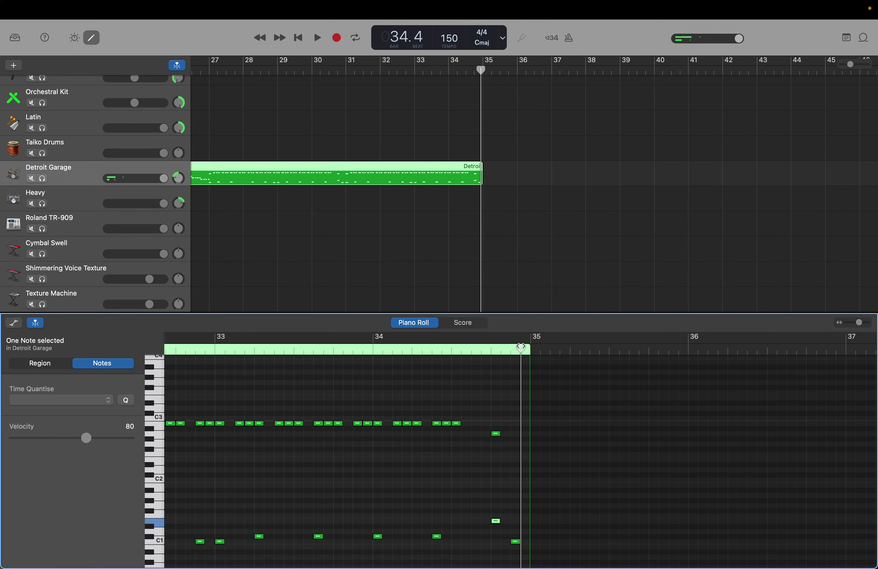
pyautogui.moveTo(521, 347); pyautogui.dragTo(530, 346)
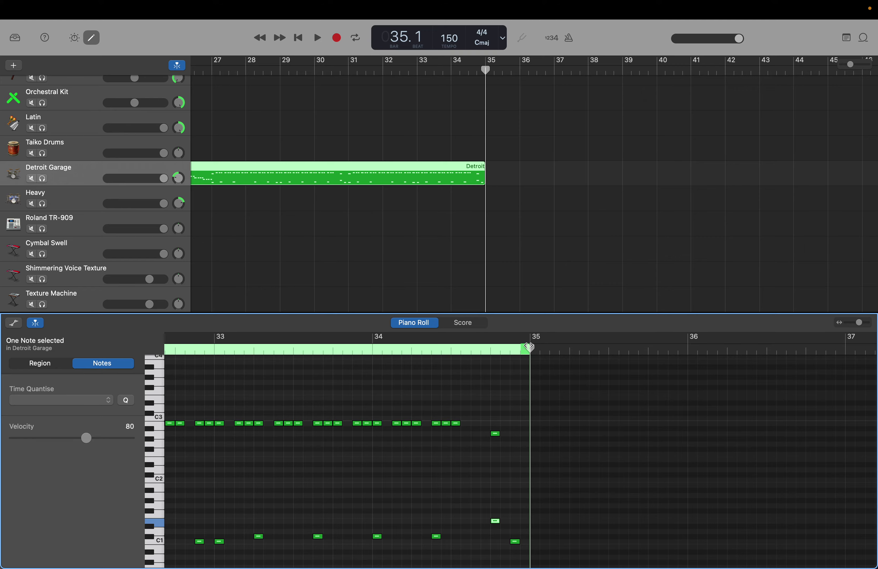
# Lower the six-note runs in the second halves of bars 23 and 24 to B1
pyautogui.hscroll(-15, 533, 345)
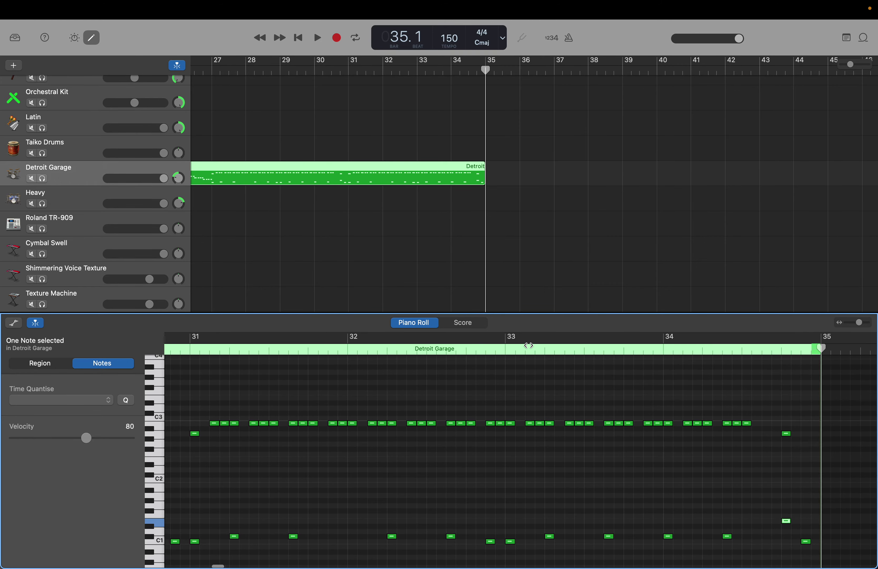
pyautogui.hscroll(-6, 584, 349)
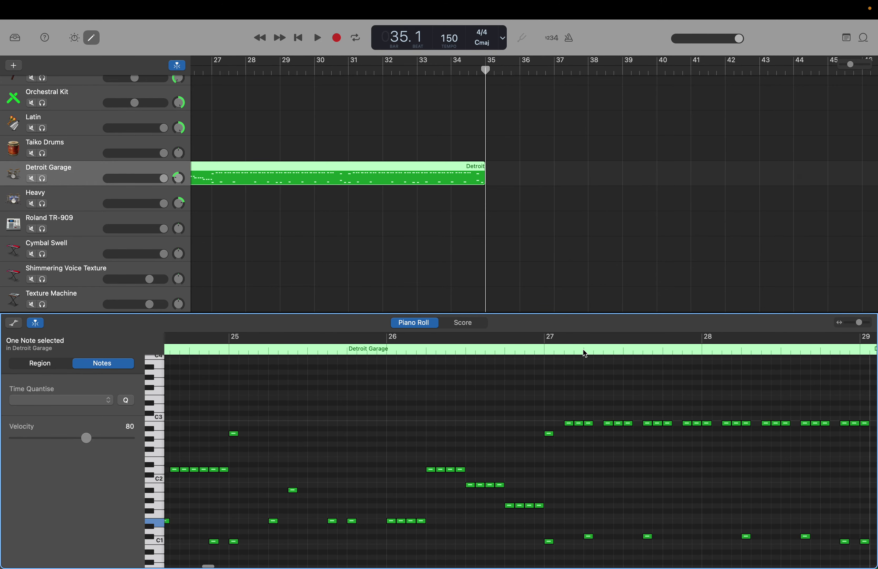
pyautogui.hscroll(-3, 583, 350)
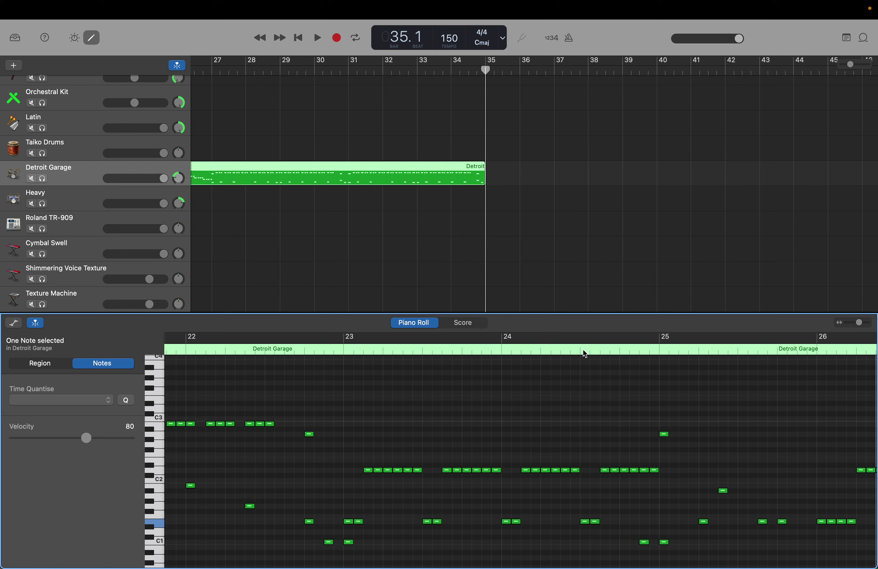
pyautogui.click(438, 464)
pyautogui.moveTo(439, 463); pyautogui.dragTo(487, 481)
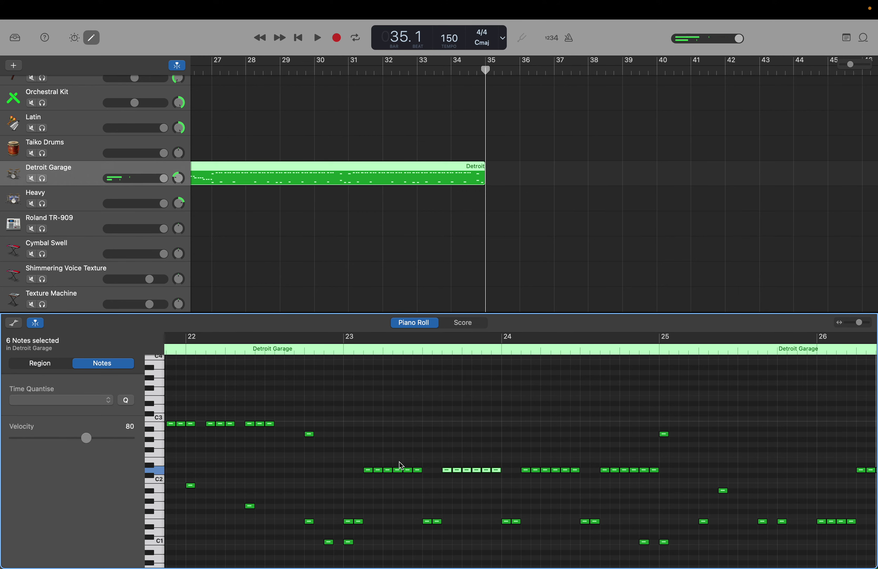
pyautogui.moveTo(370, 472)
pyautogui.mouseDown()
pyautogui.moveTo(369, 457)
pyautogui.moveTo(368, 471)
pyautogui.mouseUp()
pyautogui.moveTo(442, 451); pyautogui.dragTo(497, 487)
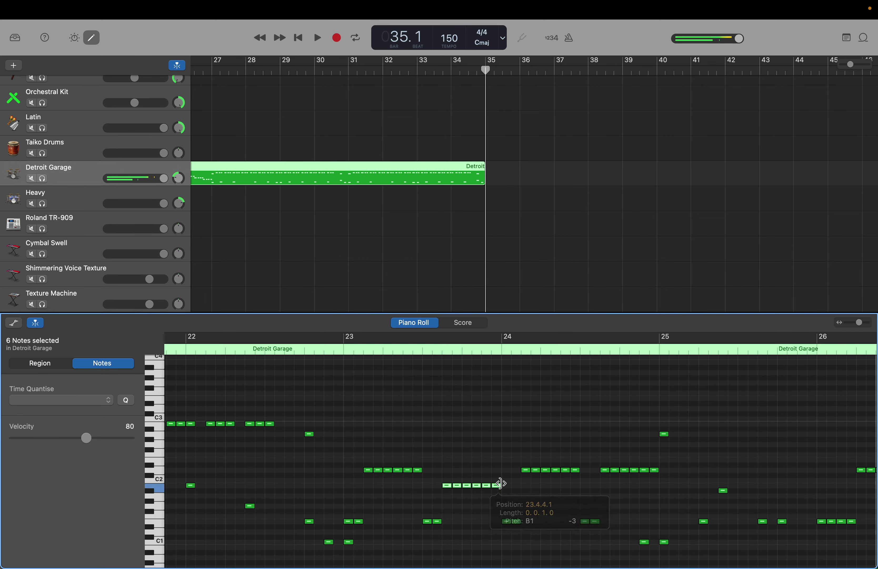
pyautogui.moveTo(593, 458); pyautogui.dragTo(656, 486)
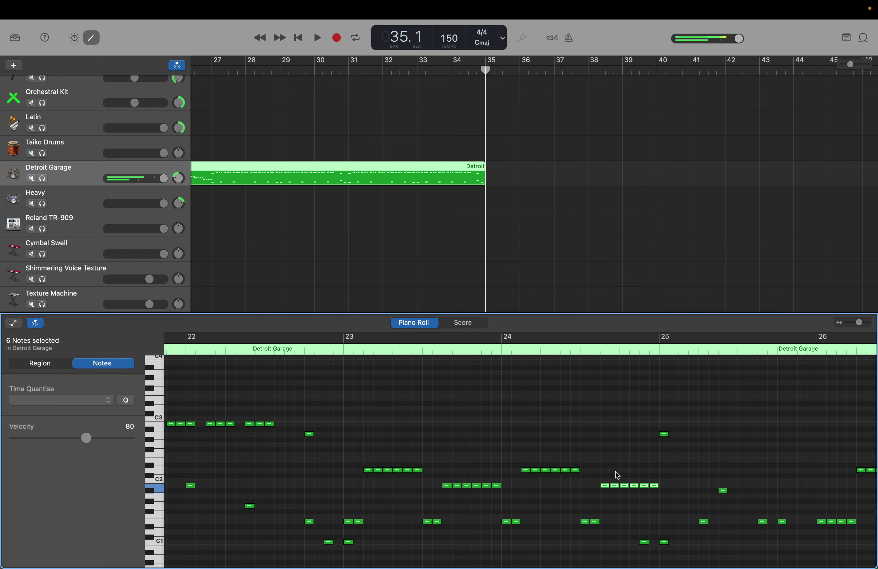
pyautogui.click(464, 442)
# Review the Detroit Garage drum pattern in the piano roll from bar 20 to the end of the region at bar 35
pyautogui.hscroll(-5, 464, 442)
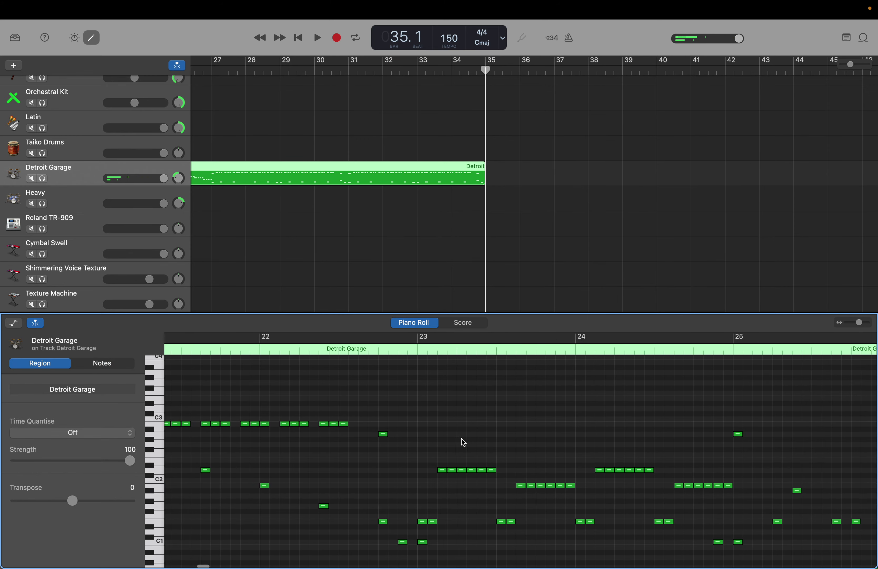
pyautogui.hscroll(-5, 464, 443)
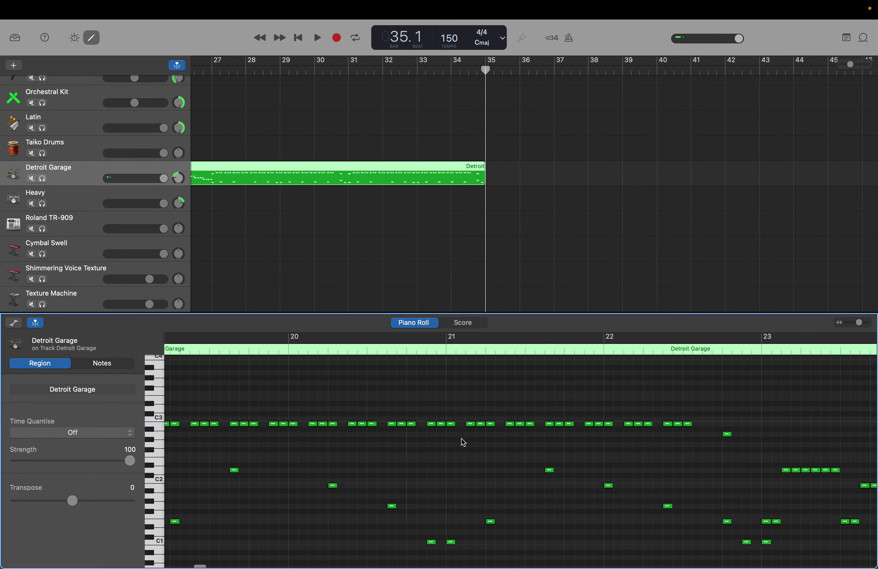
pyautogui.hscroll(15, 464, 442)
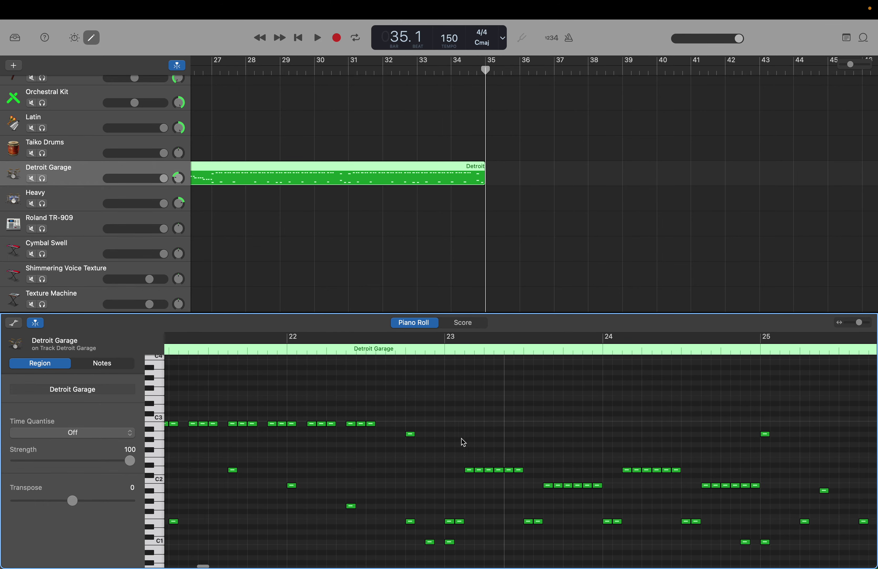
pyautogui.hscroll(15, 464, 442)
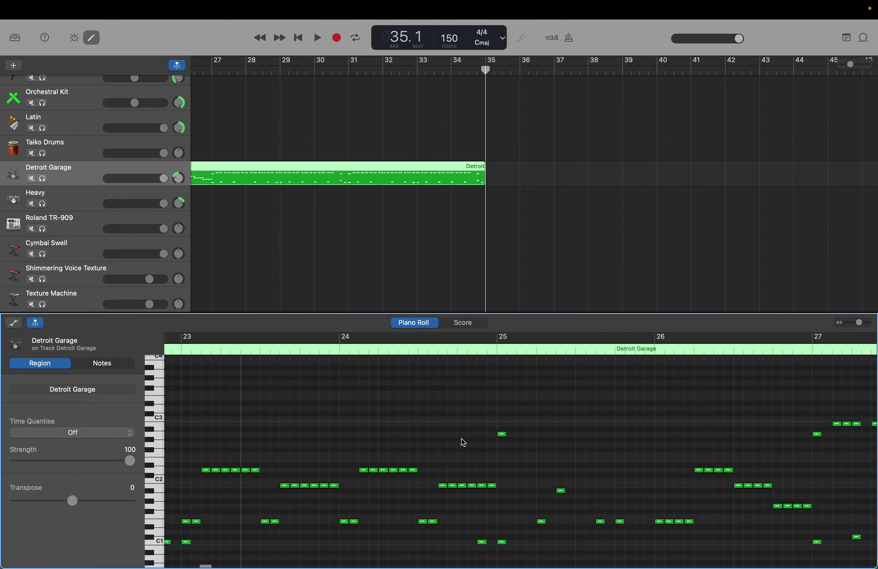
pyautogui.hscroll(20, 463, 442)
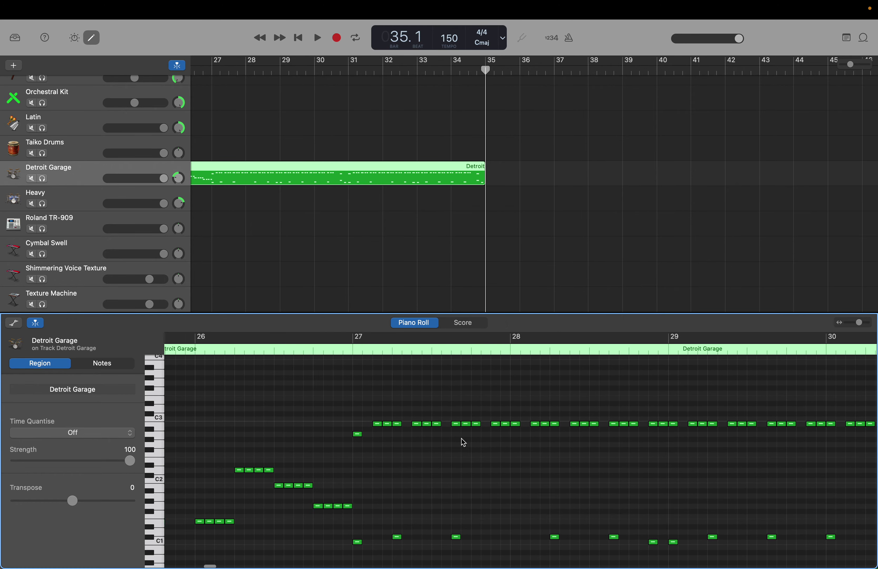
pyautogui.hscroll(20, 462, 438)
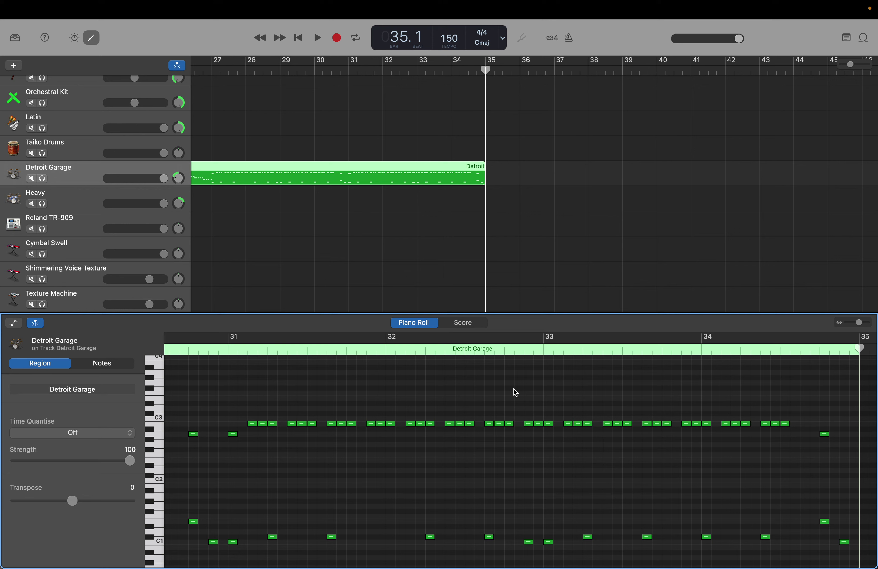
pyautogui.moveTo(509, 1)
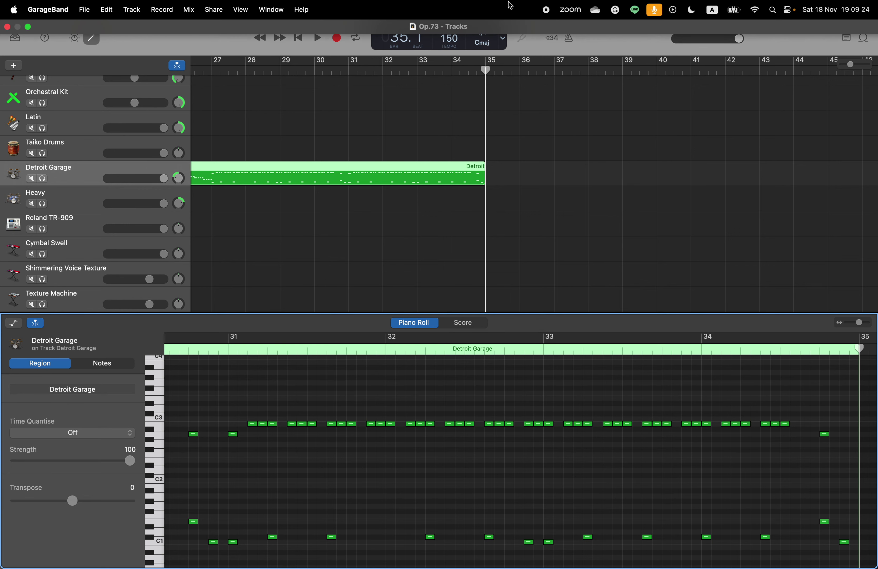